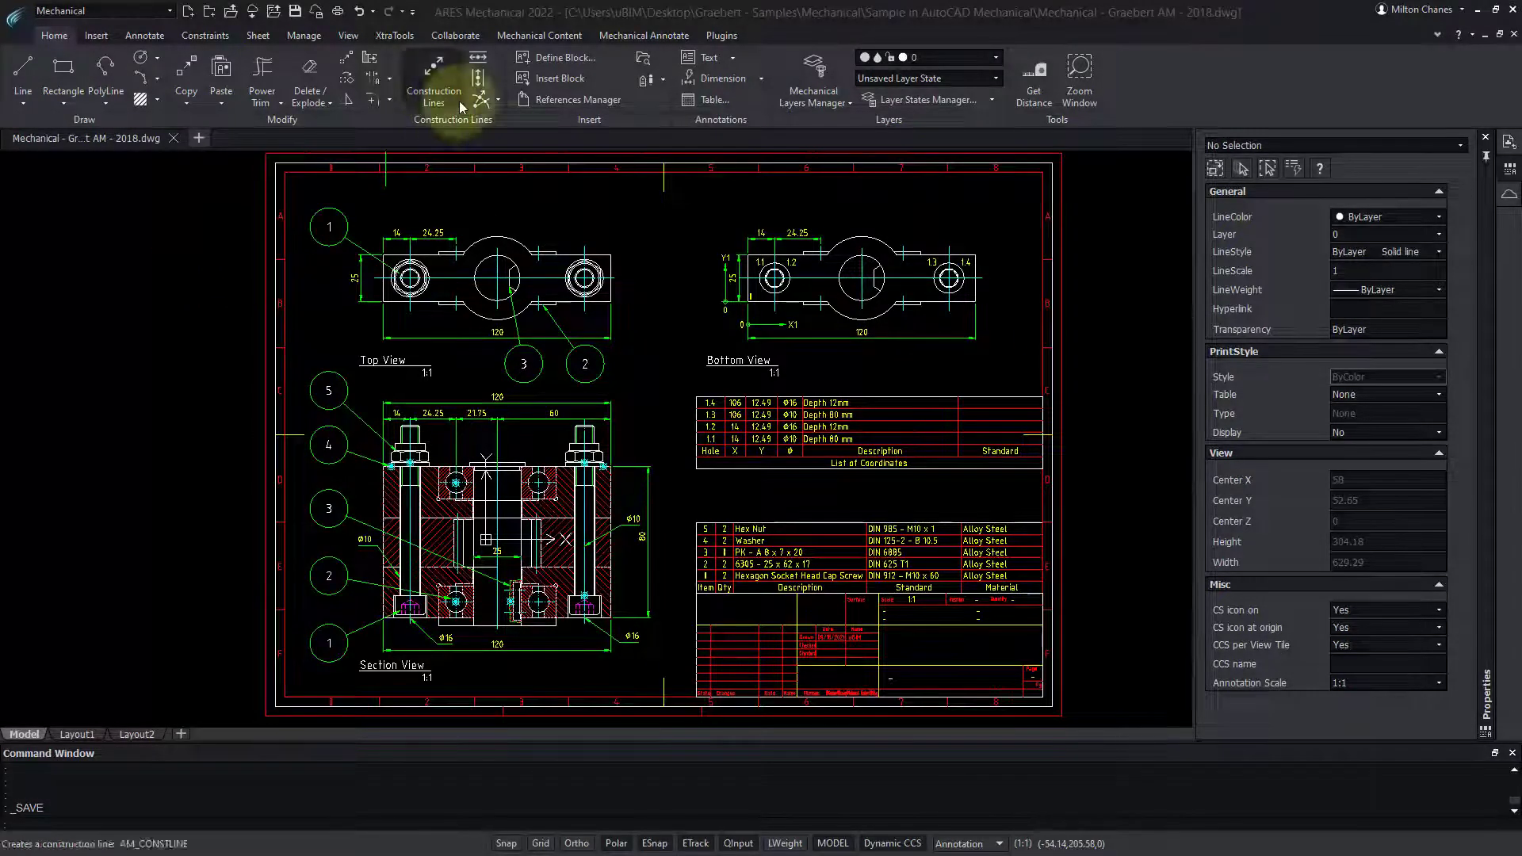
Bring up the Mechanical Content and Mechanical Annotate tabs, keeping the Mechanical workspace.
{"action": "left_click", "coordinate": [529, 36]}
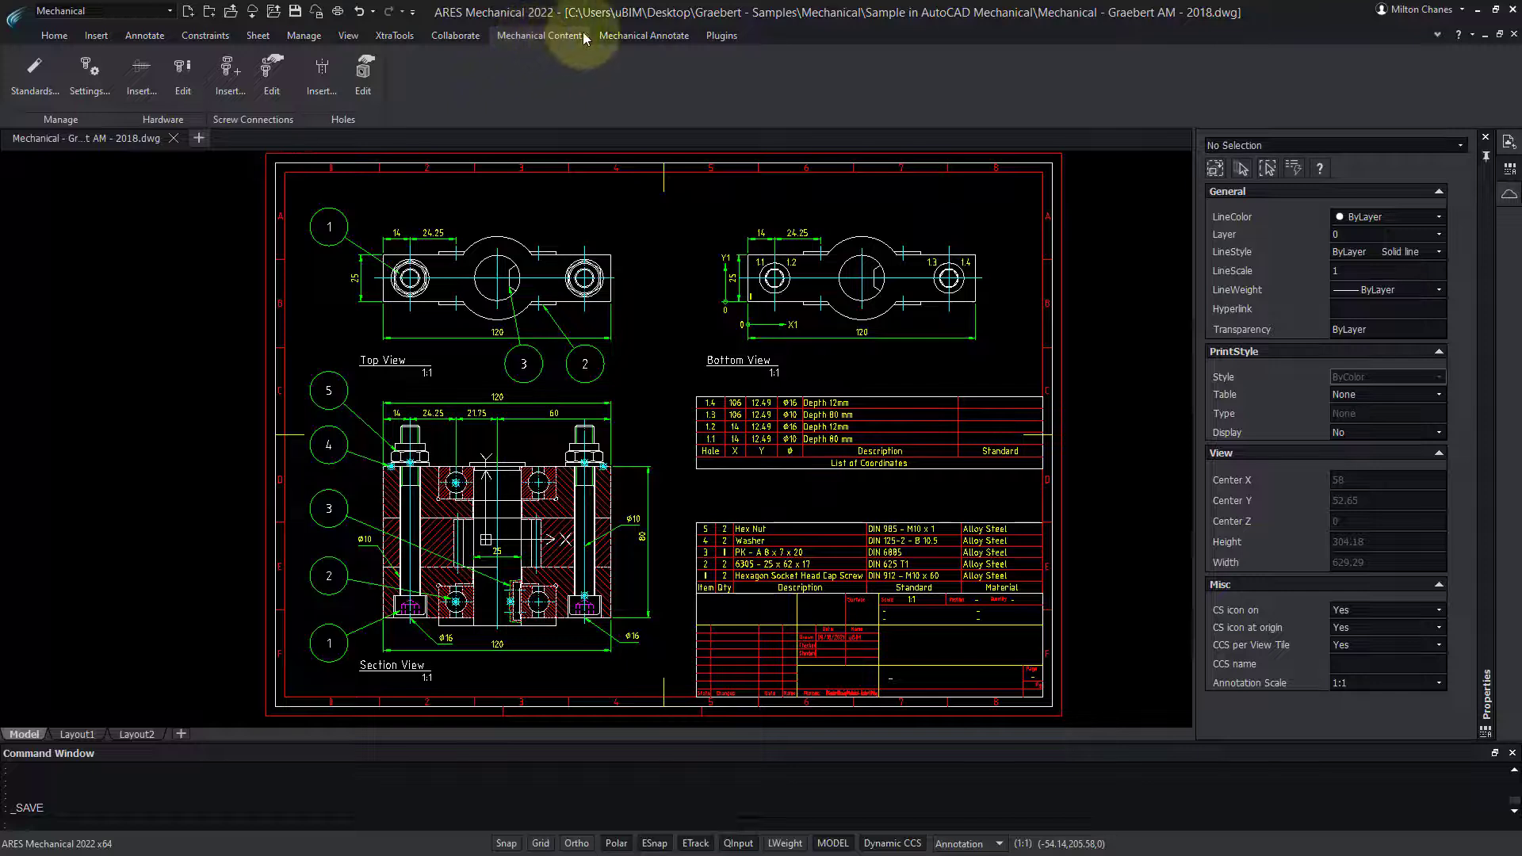
{"action": "left_click", "coordinate": [617, 37]}
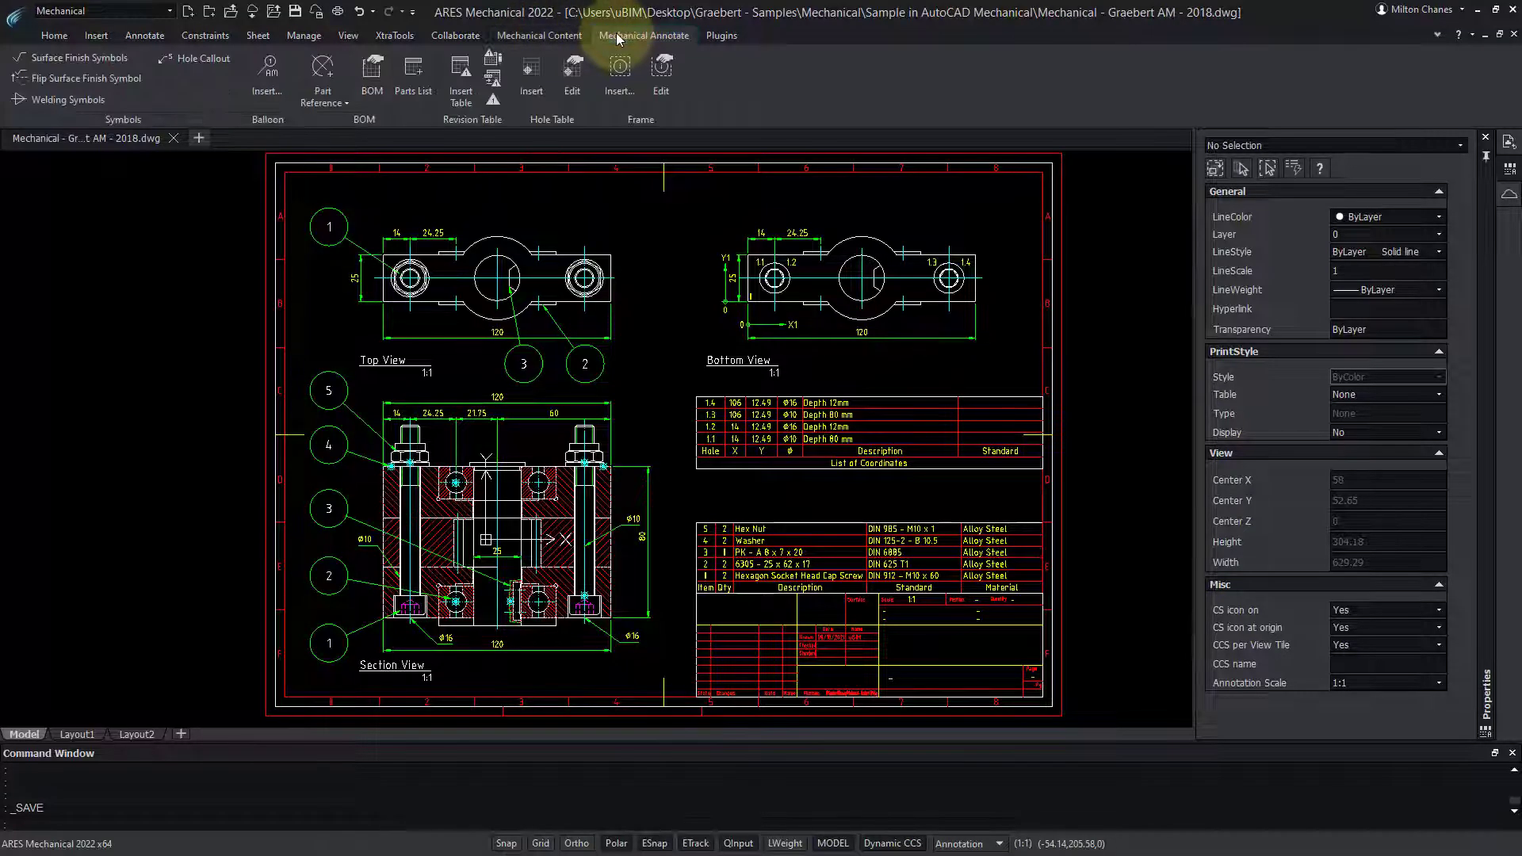
{"action": "left_click", "coordinate": [171, 11]}
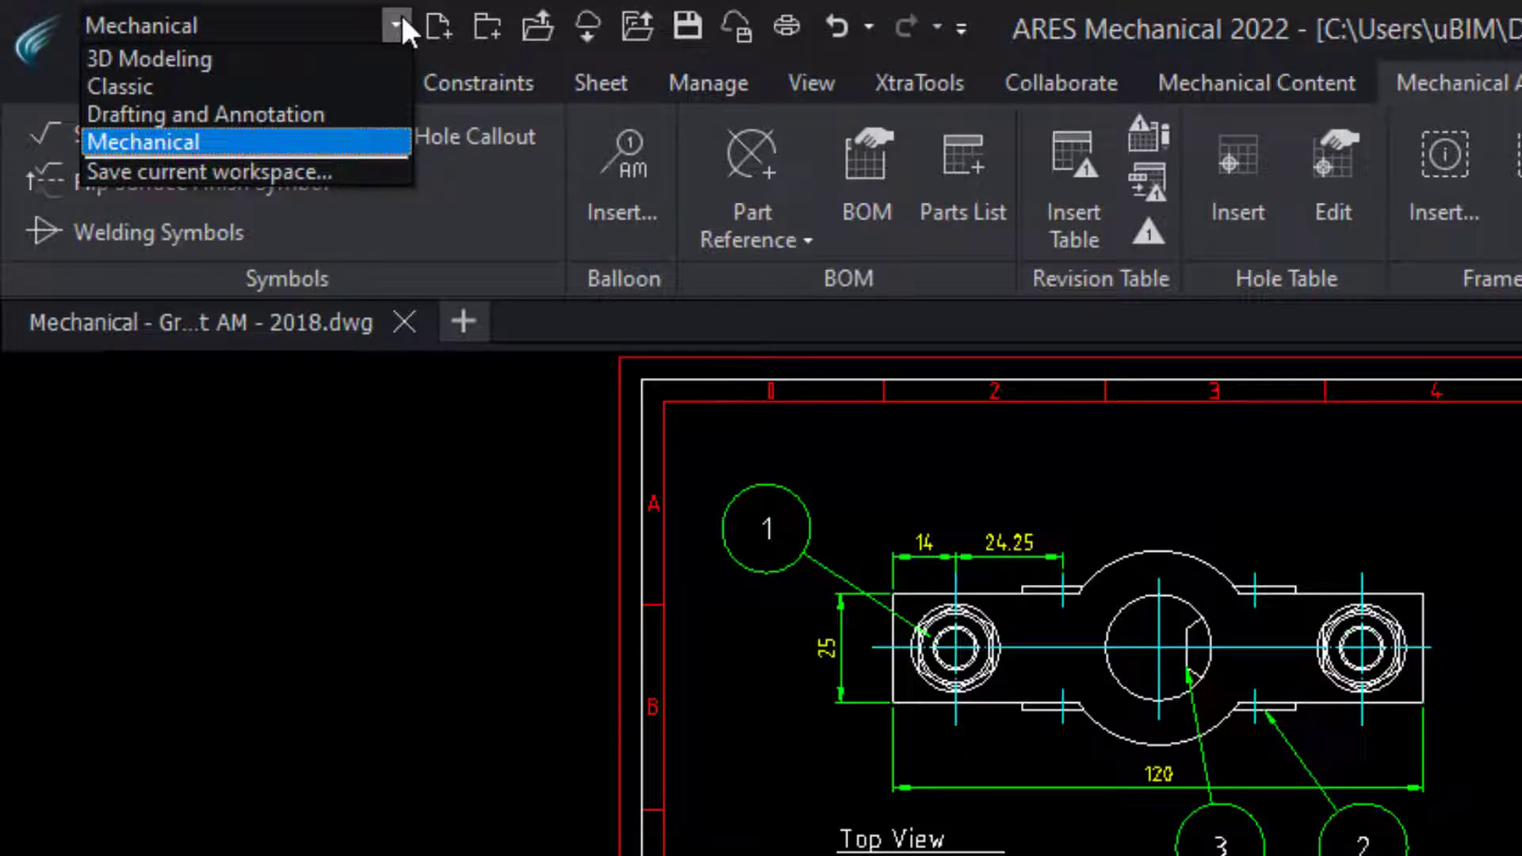
{"action": "left_click", "coordinate": [402, 18]}
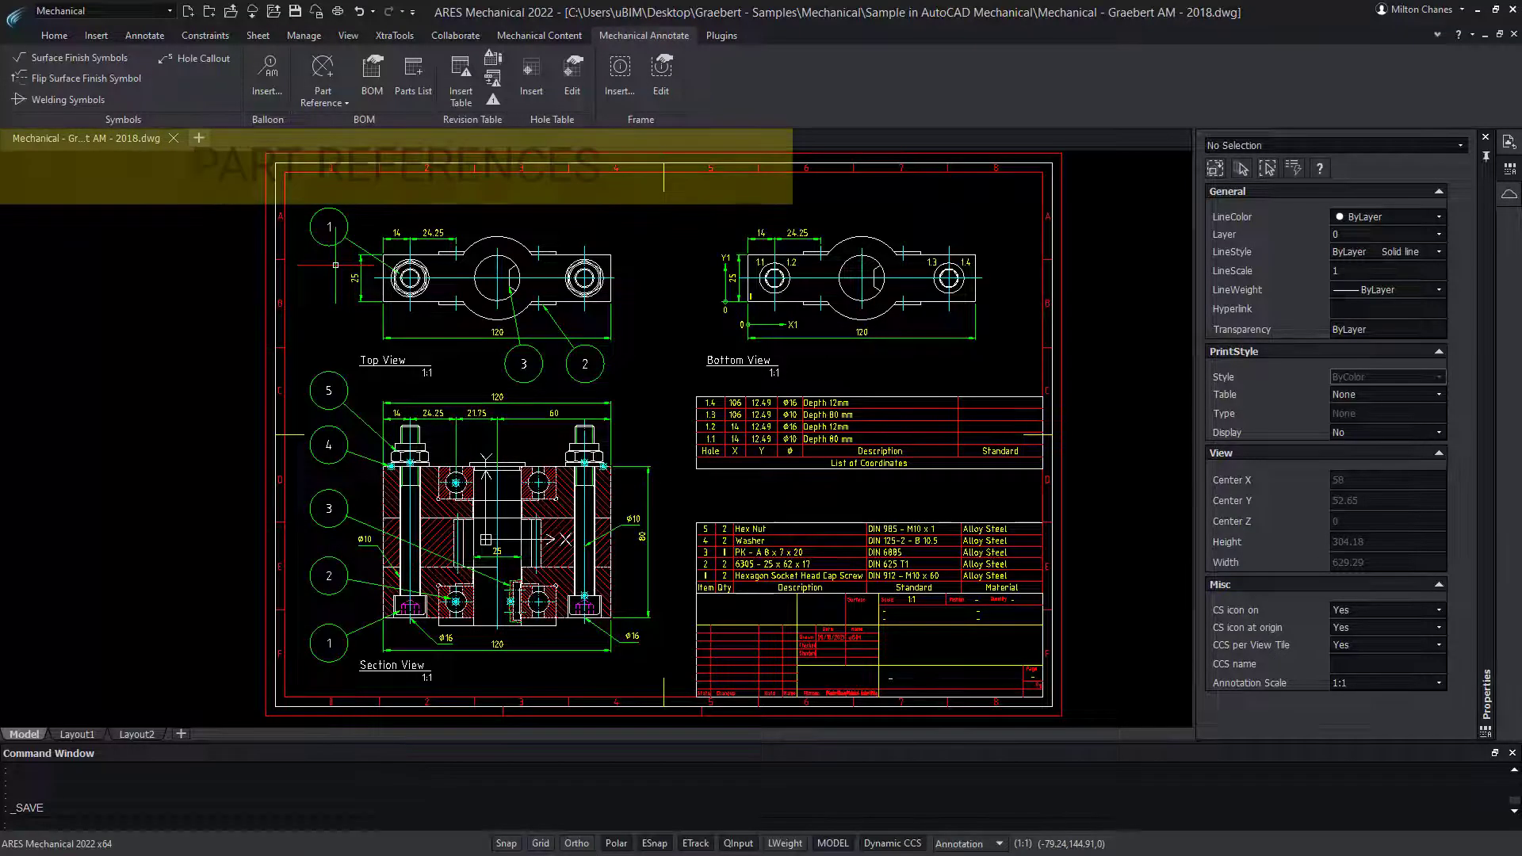
{"action": "key", "text": "Escape"}
{"action": "key", "text": "Escape"}
{"action": "key", "text": "Escape"}
{"action": "scroll", "coordinate": [322, 417], "scroll_direction": "up", "scroll_amount": 2}
{"action": "scroll", "coordinate": [332, 423], "scroll_direction": "up", "scroll_amount": 2}
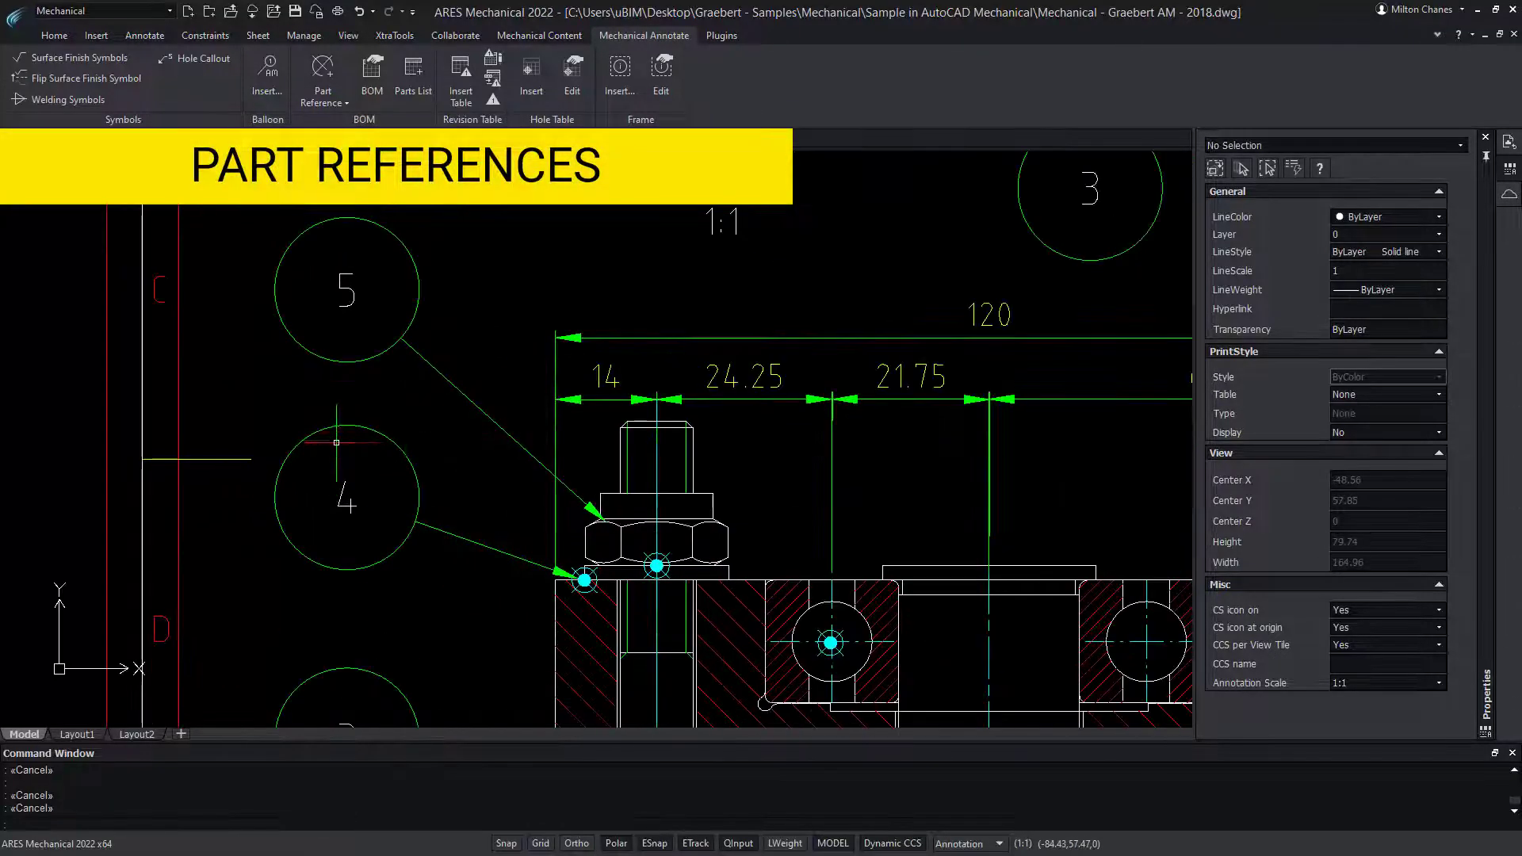
{"action": "double_click", "coordinate": [656, 567]}
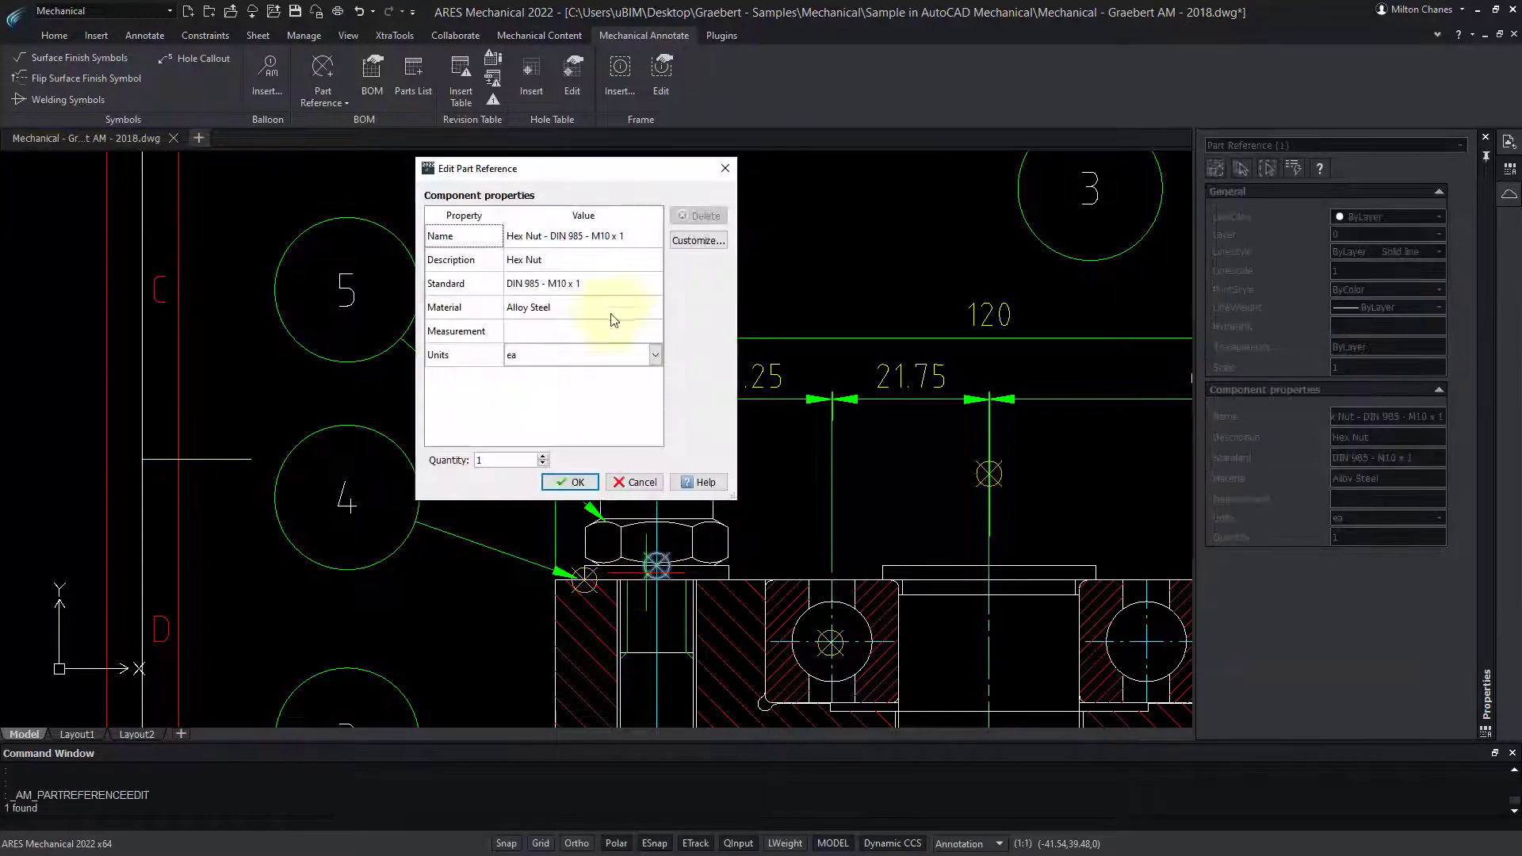
{"action": "left_click", "coordinate": [601, 263]}
{"action": "key", "text": "Return"}
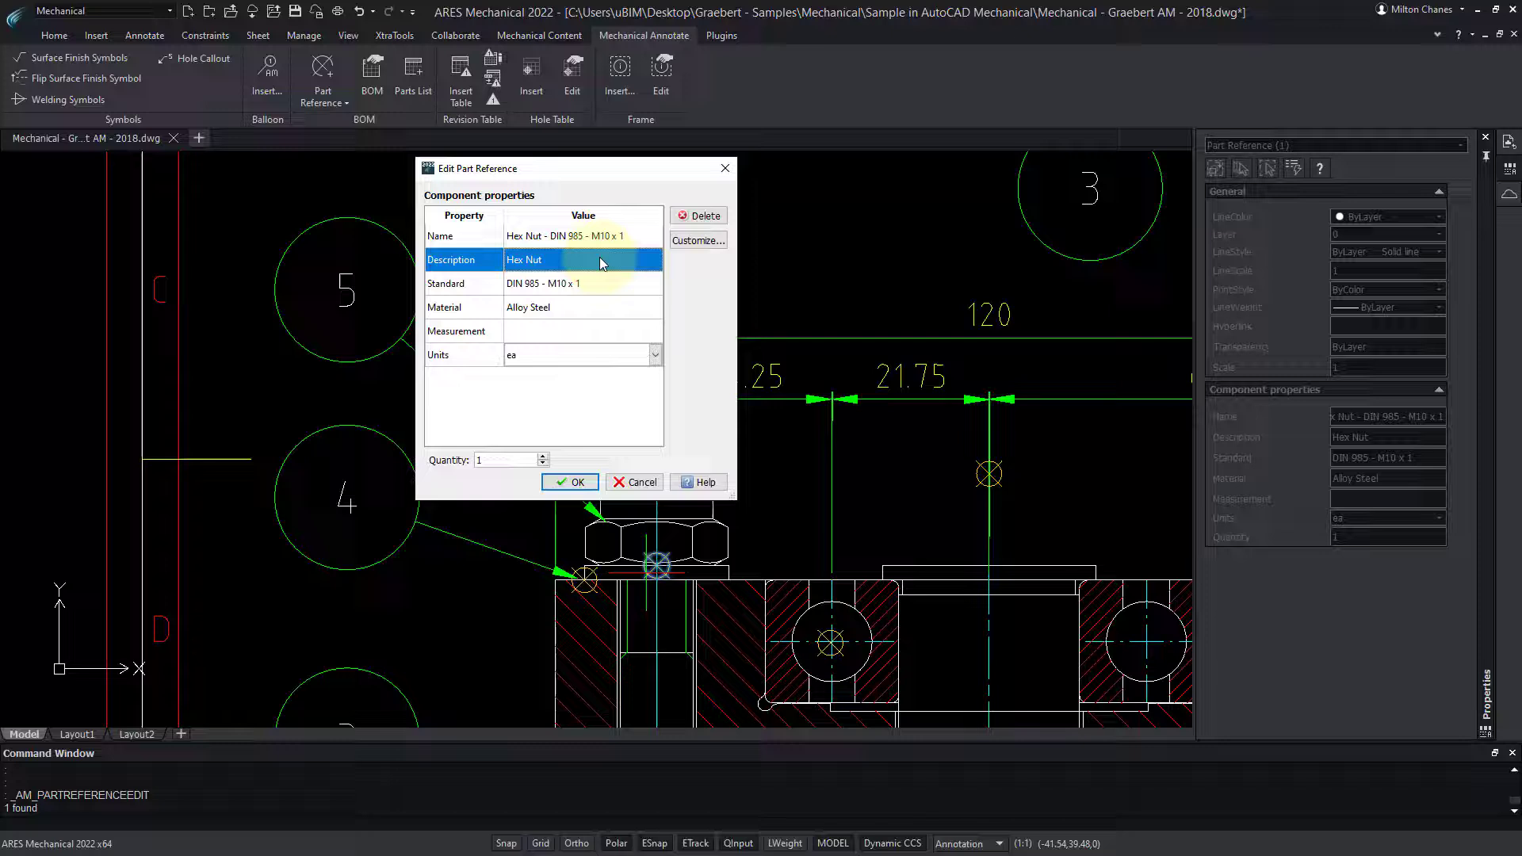
{"action": "key", "text": "Return"}
{"action": "left_click", "coordinate": [539, 35]}
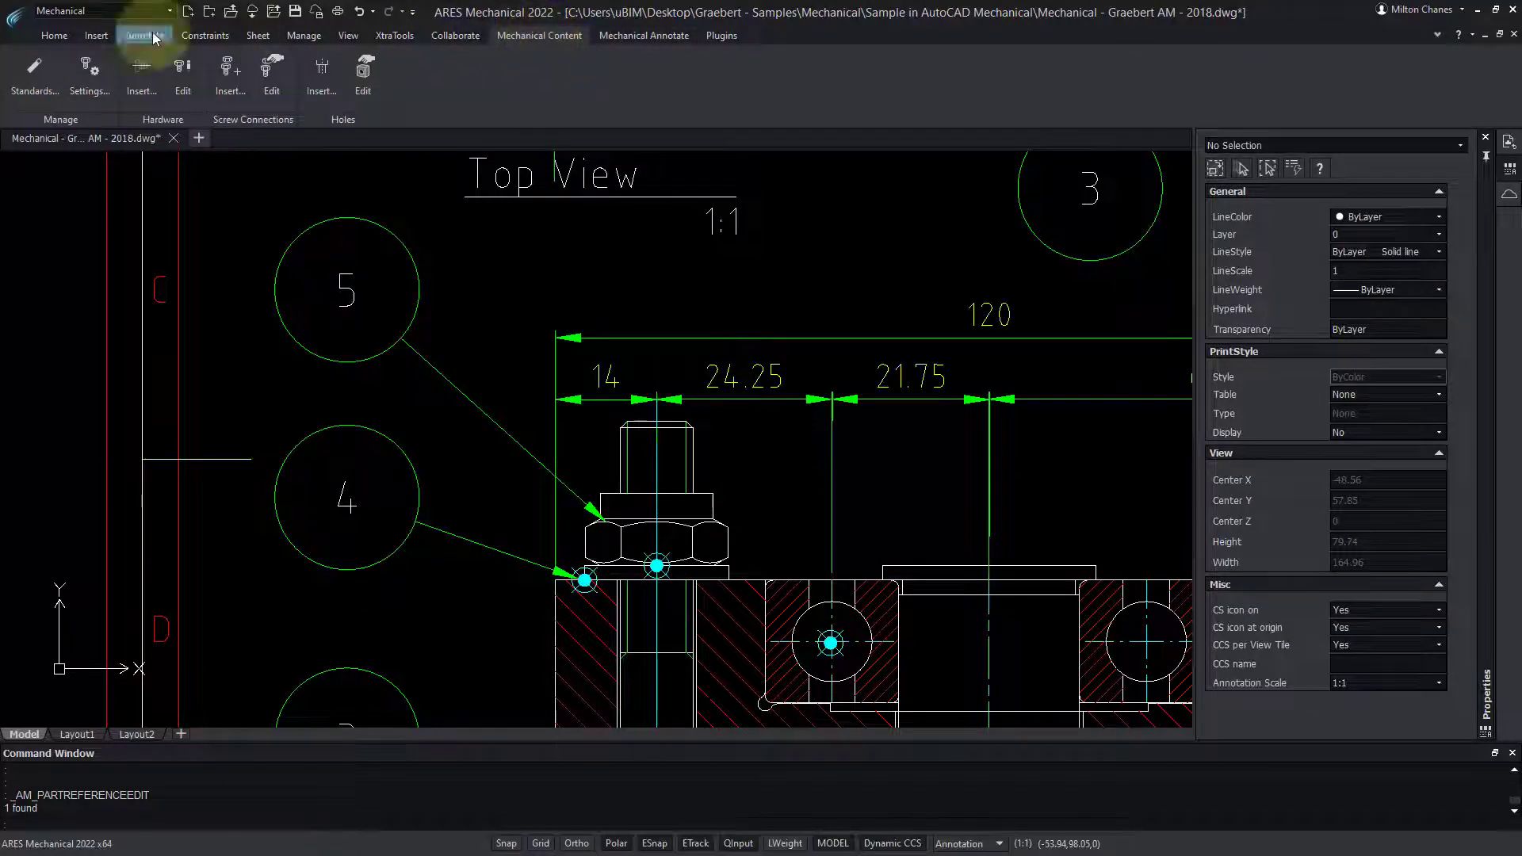
{"action": "left_click", "coordinate": [46, 71]}
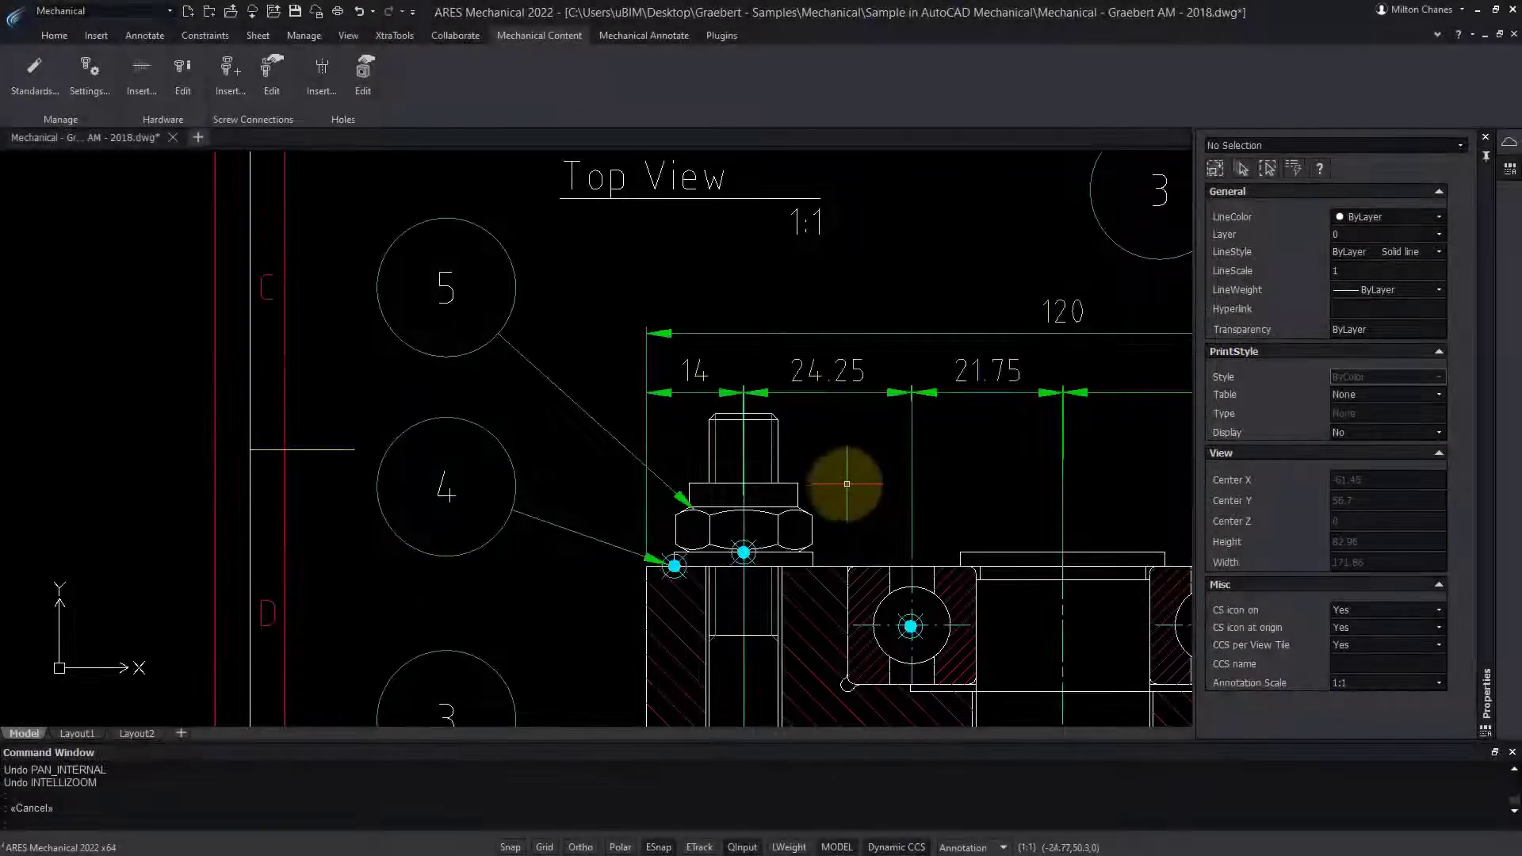
Select the hex nut and its part reference.
{"action": "left_click", "coordinate": [807, 511]}
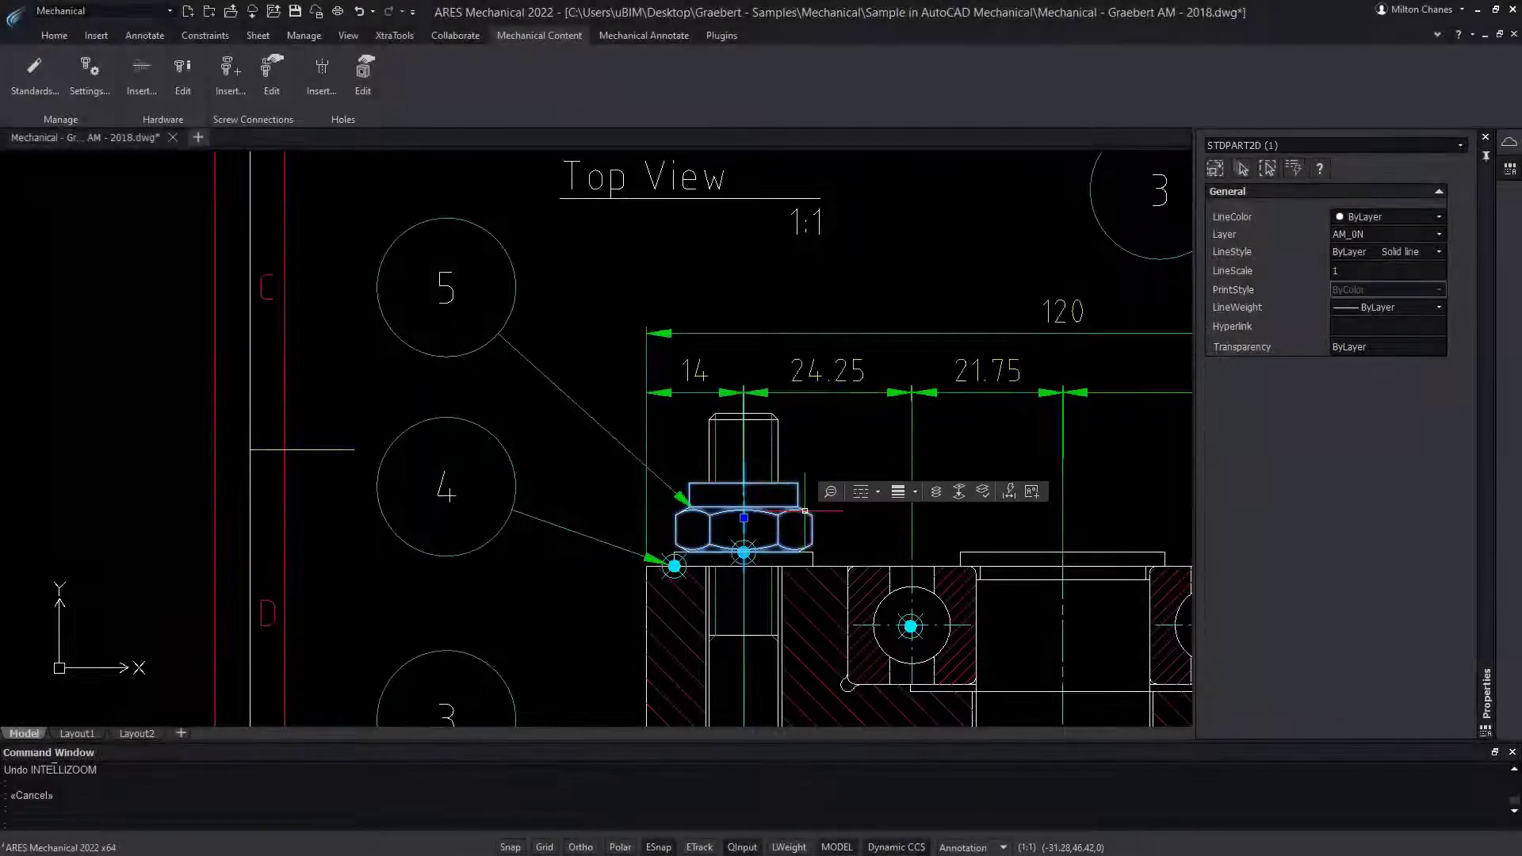
{"action": "left_click", "coordinate": [804, 513]}
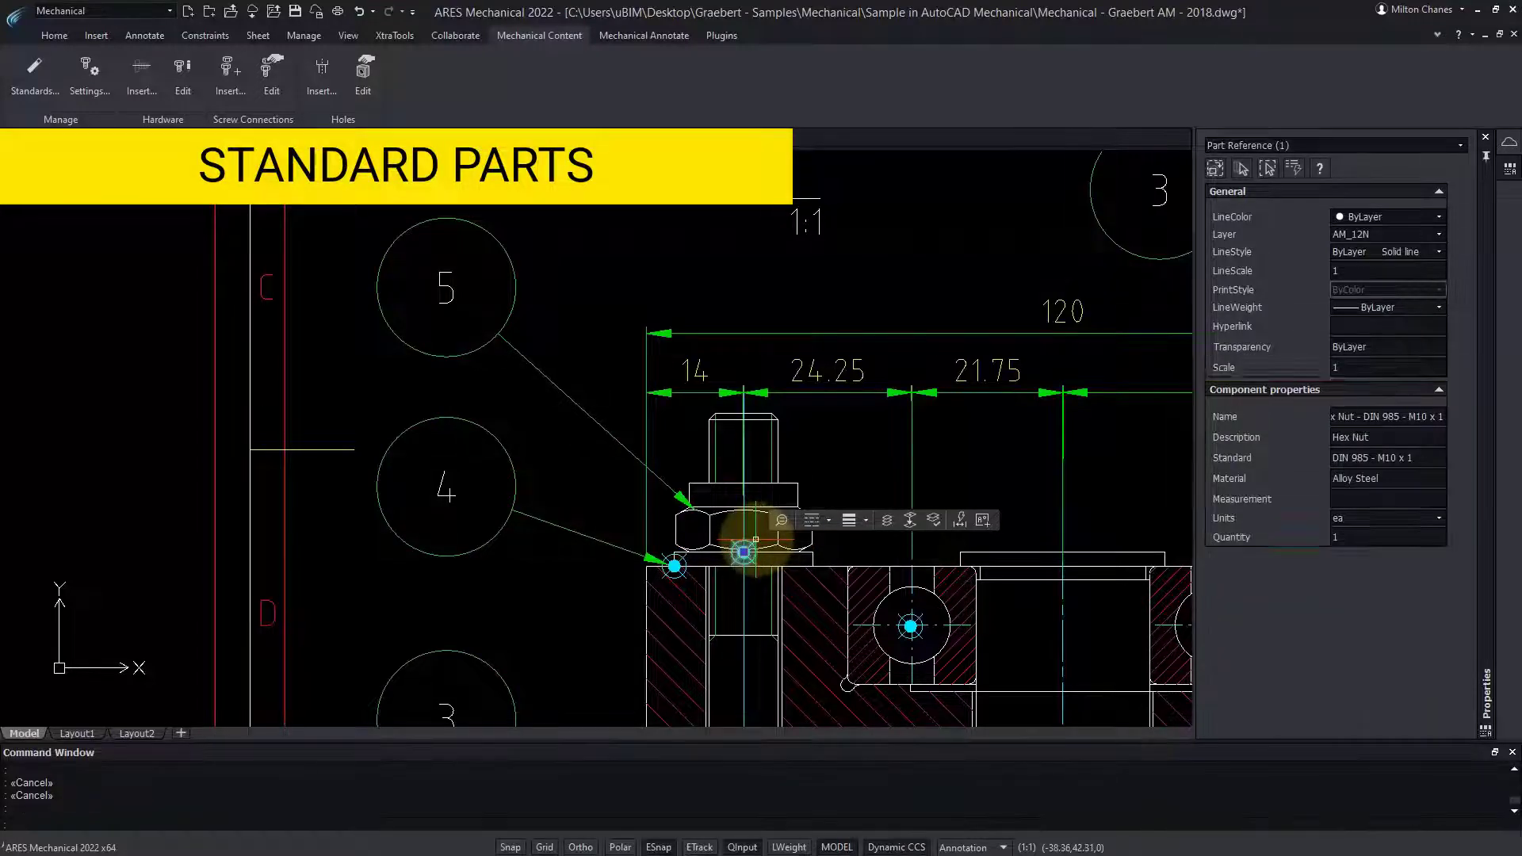
{"action": "left_click", "coordinate": [805, 505]}
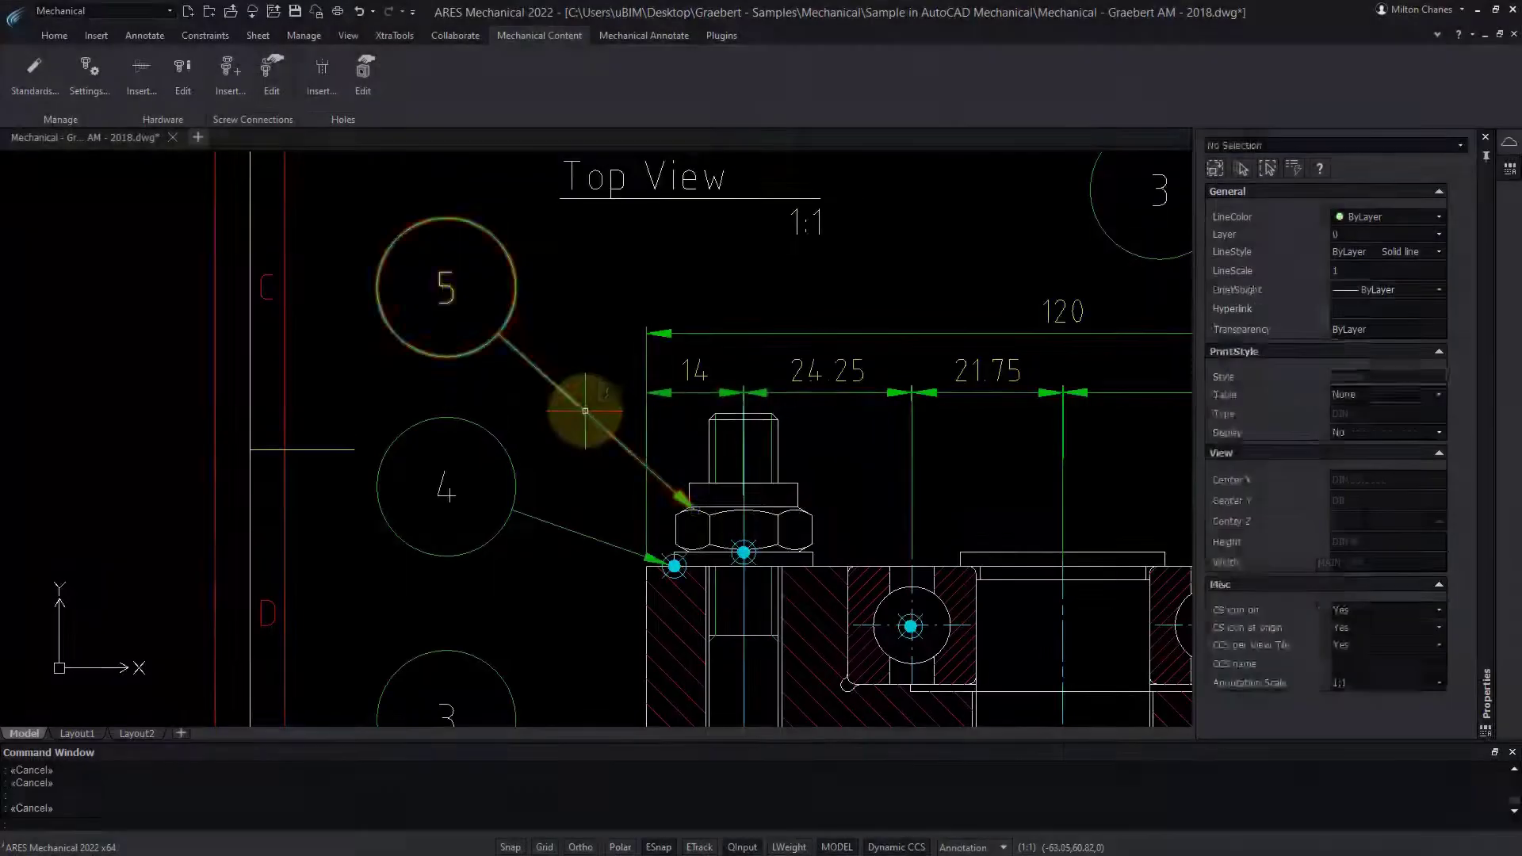
Change balloon 5 to the Polygon type, then open the parts list for editing.
{"action": "left_click", "coordinate": [585, 410]}
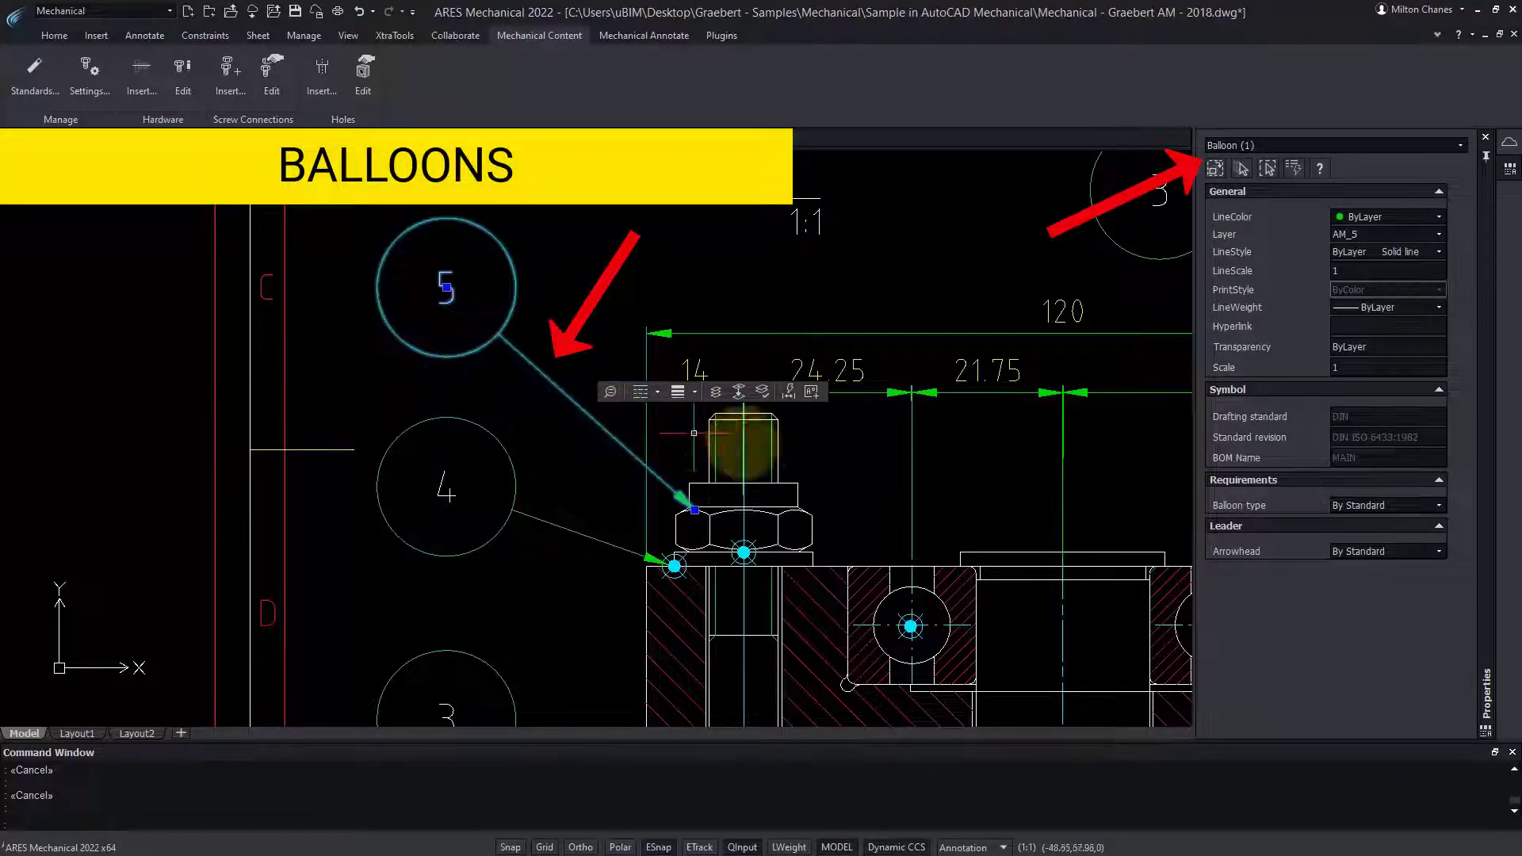
{"action": "left_click", "coordinate": [1392, 508]}
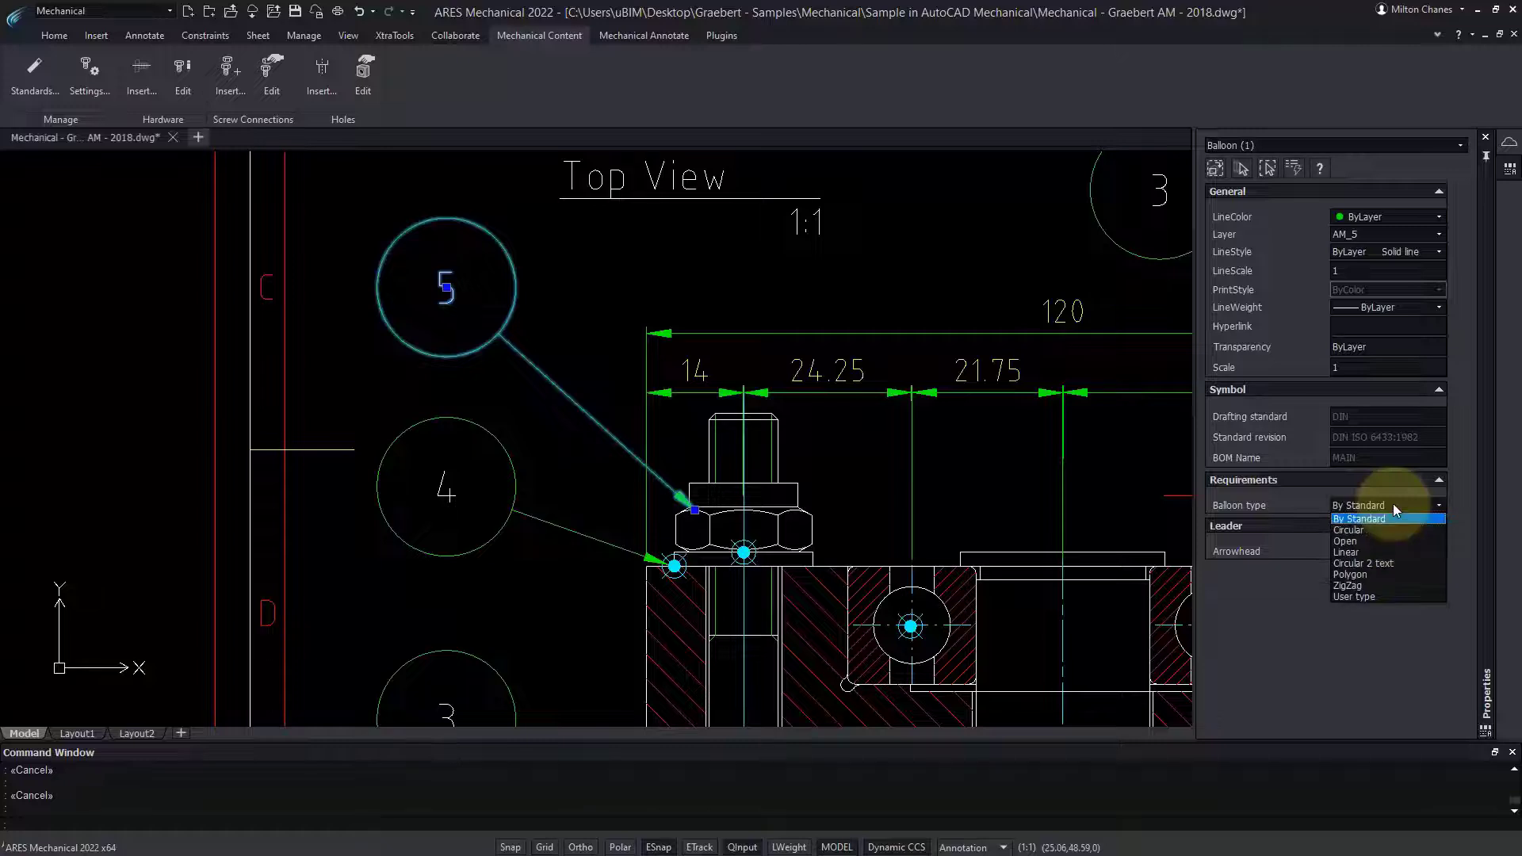
{"action": "left_click", "coordinate": [1380, 573]}
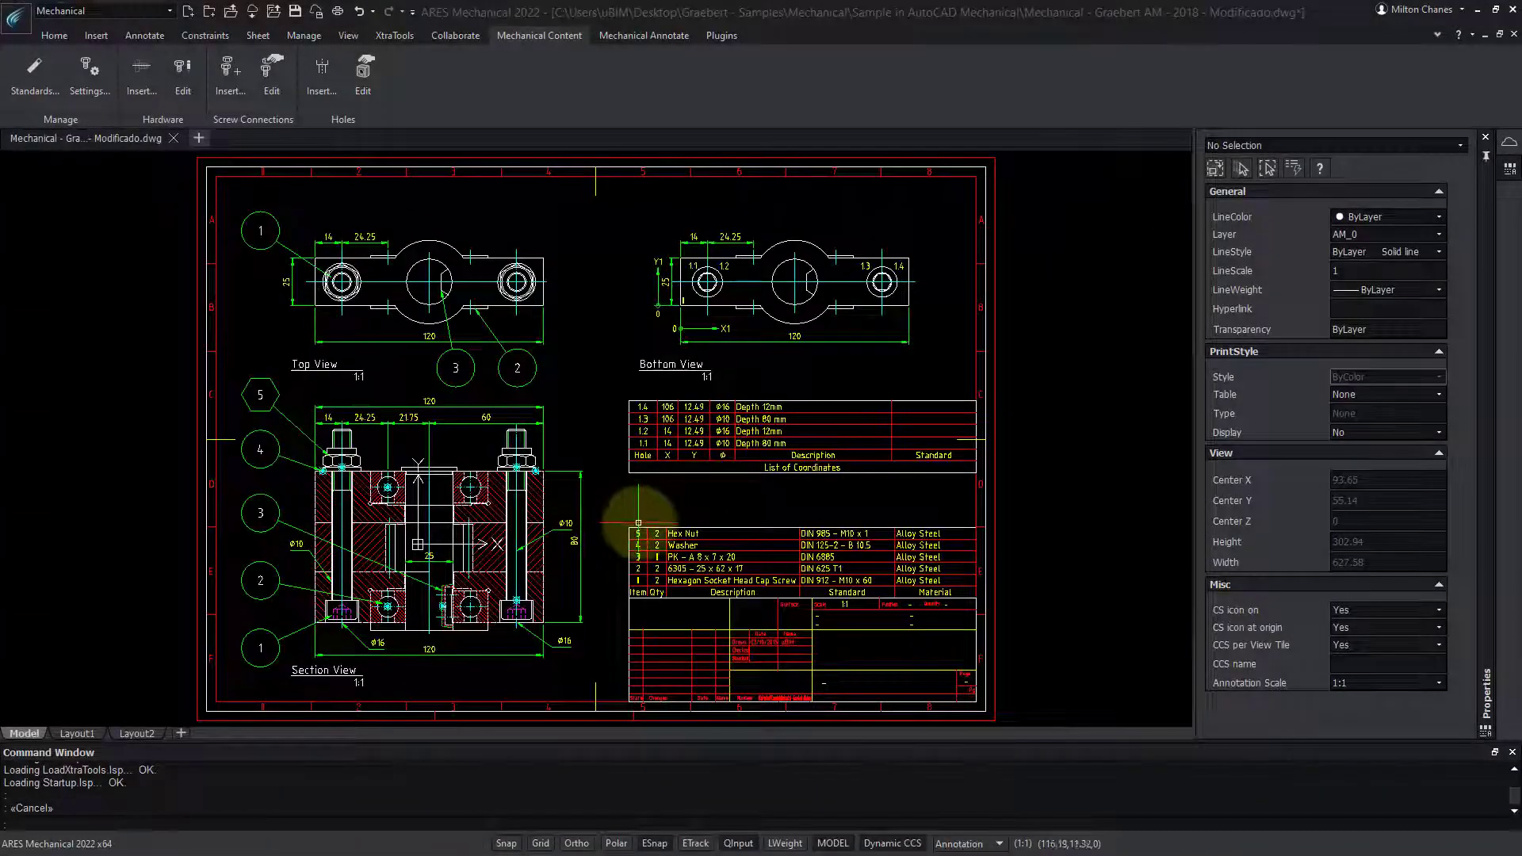
{"action": "double_click", "coordinate": [647, 532]}
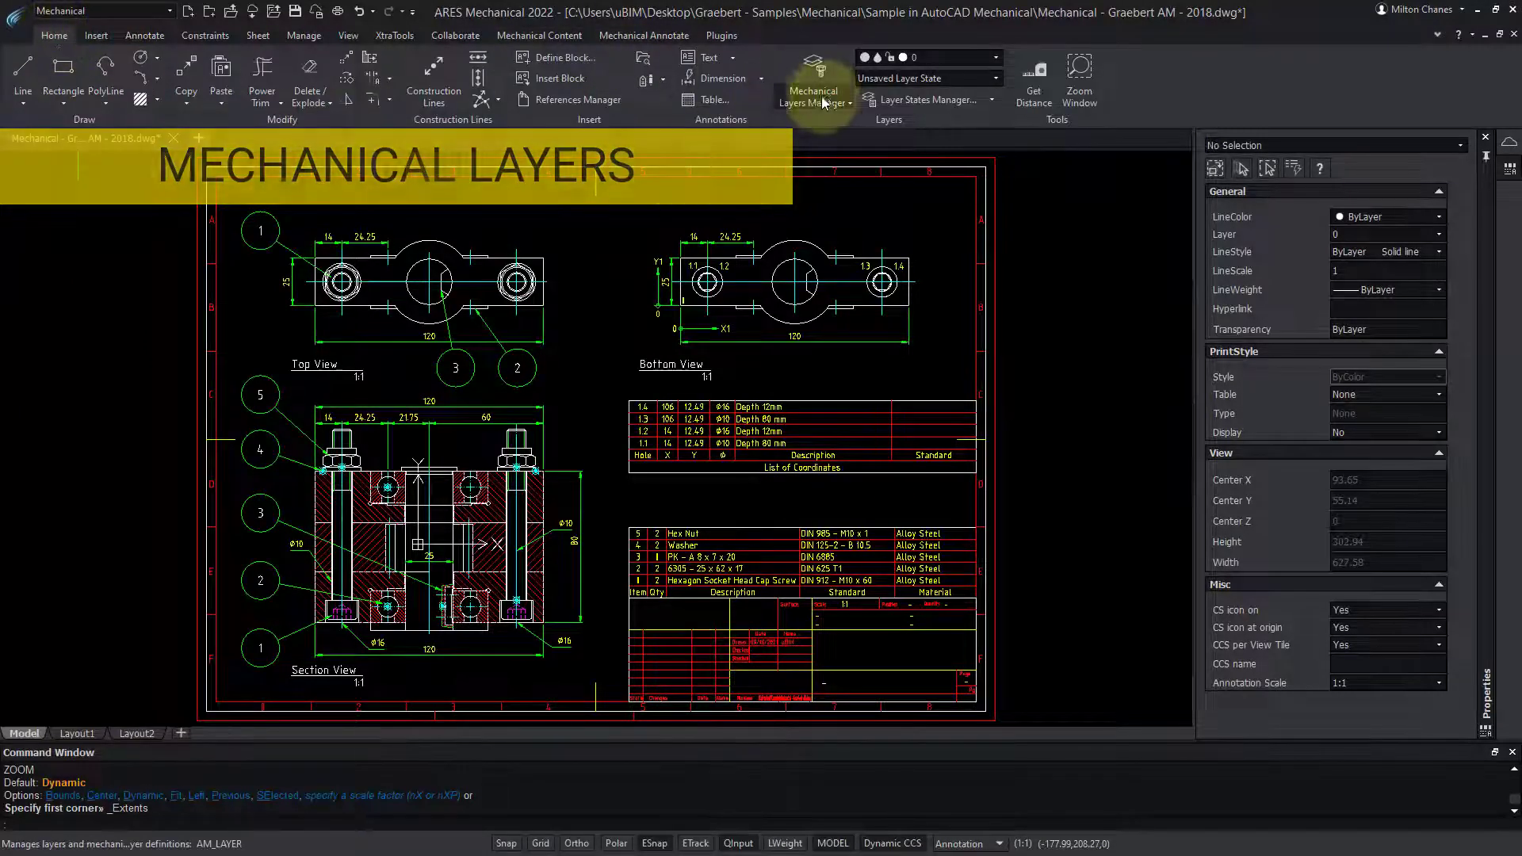
{"action": "left_click", "coordinate": [829, 103]}
{"action": "left_click", "coordinate": [875, 122]}
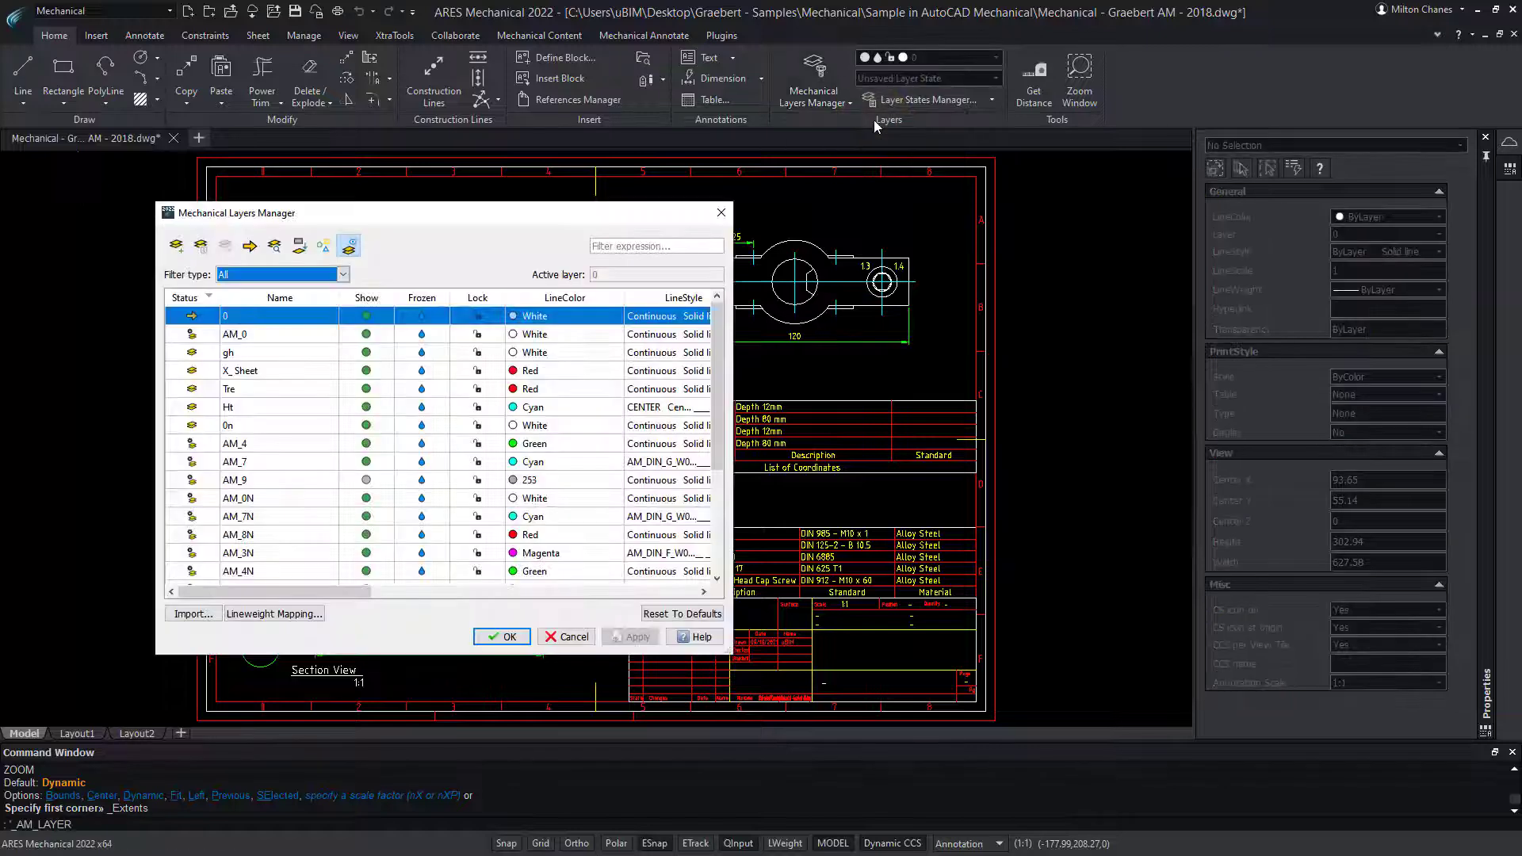
{"action": "left_click_drag", "start_coordinate": [728, 645], "coordinate": [1160, 601]}
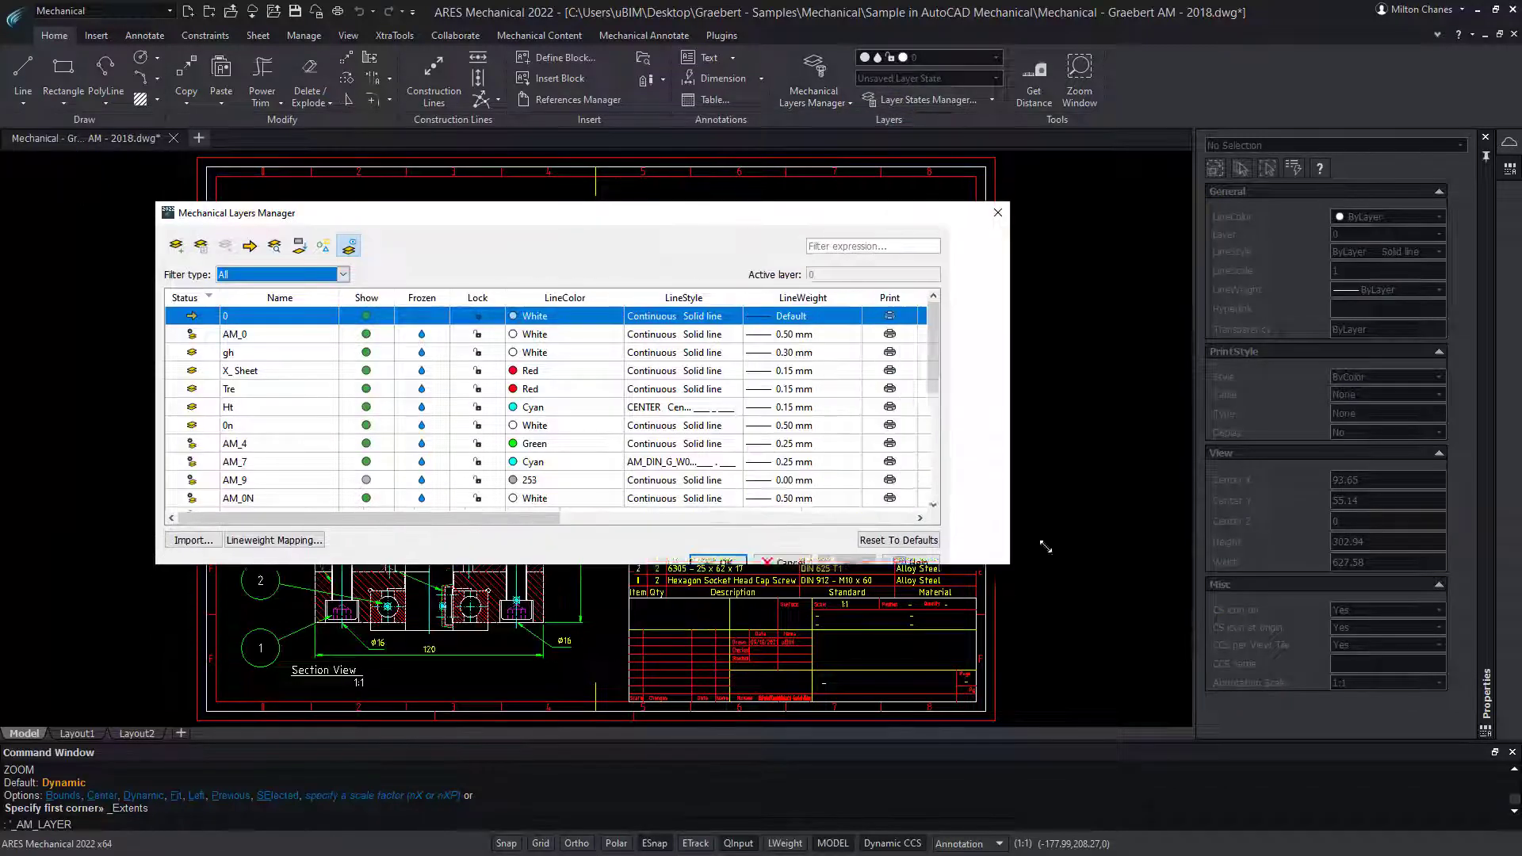
{"action": "mouse_move", "coordinate": [1149, 357]}
{"action": "left_mouse_down"}
{"action": "mouse_move", "coordinate": [1152, 481]}
{"action": "mouse_move", "coordinate": [1154, 331]}
{"action": "left_mouse_up"}
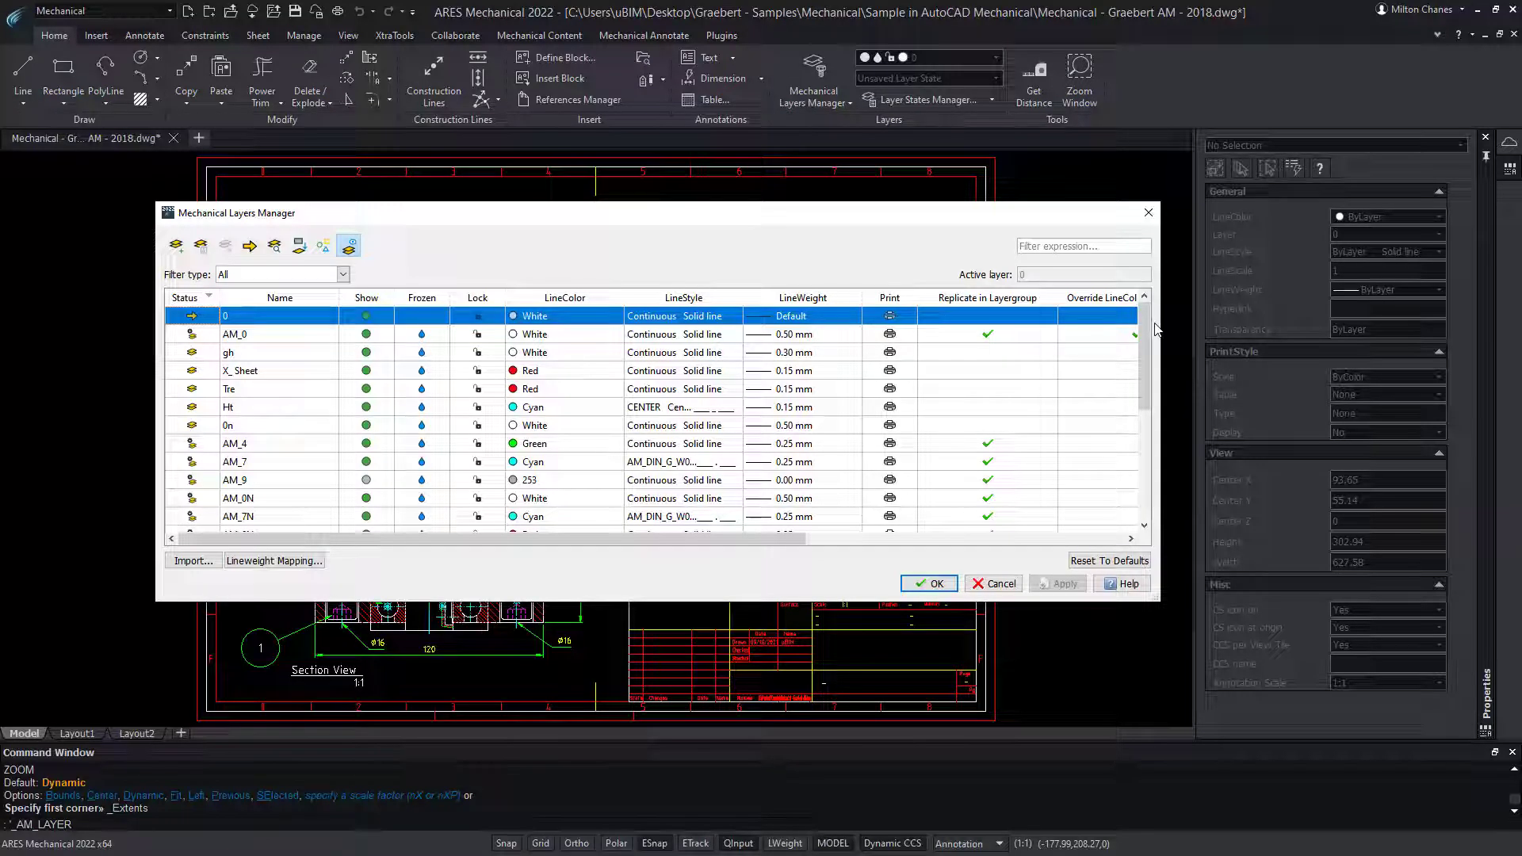
{"action": "left_click", "coordinate": [1148, 211]}
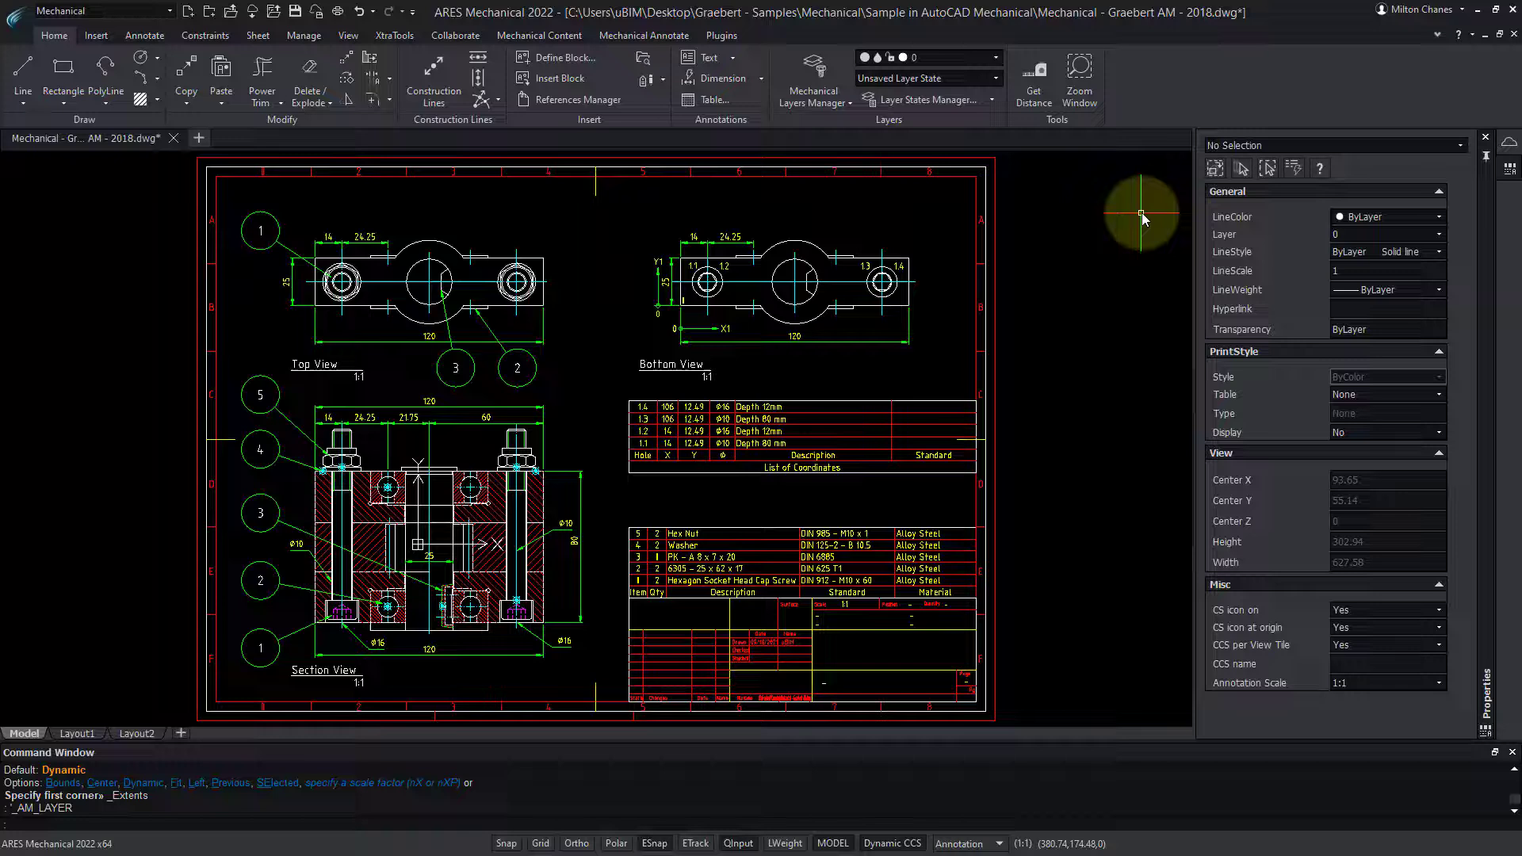
Open the Layergroup Manager from the mechanical layer options.
{"action": "left_click", "coordinate": [848, 106]}
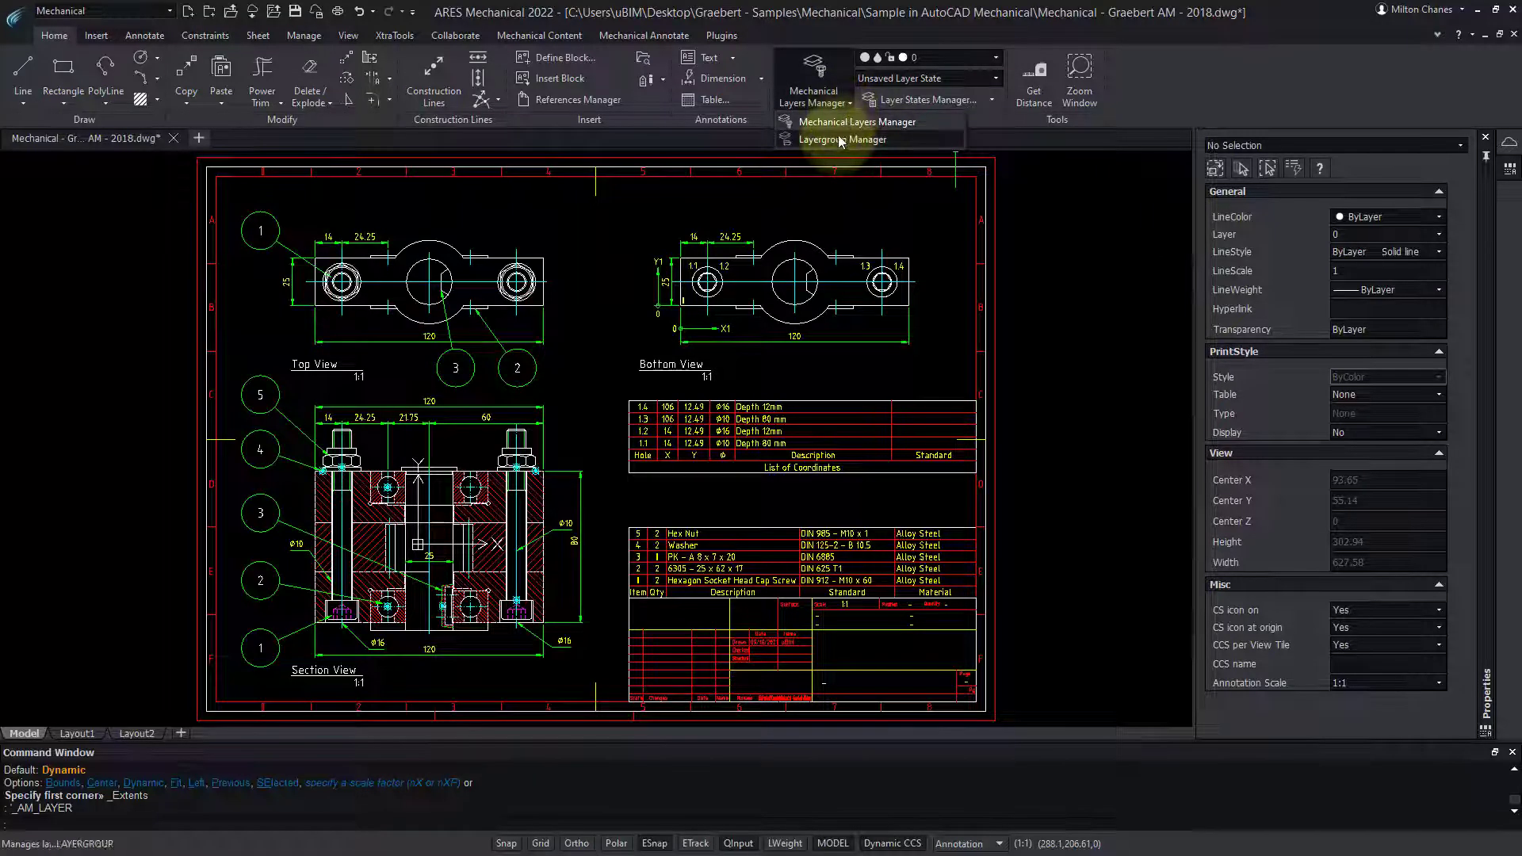
{"action": "left_click", "coordinate": [869, 141]}
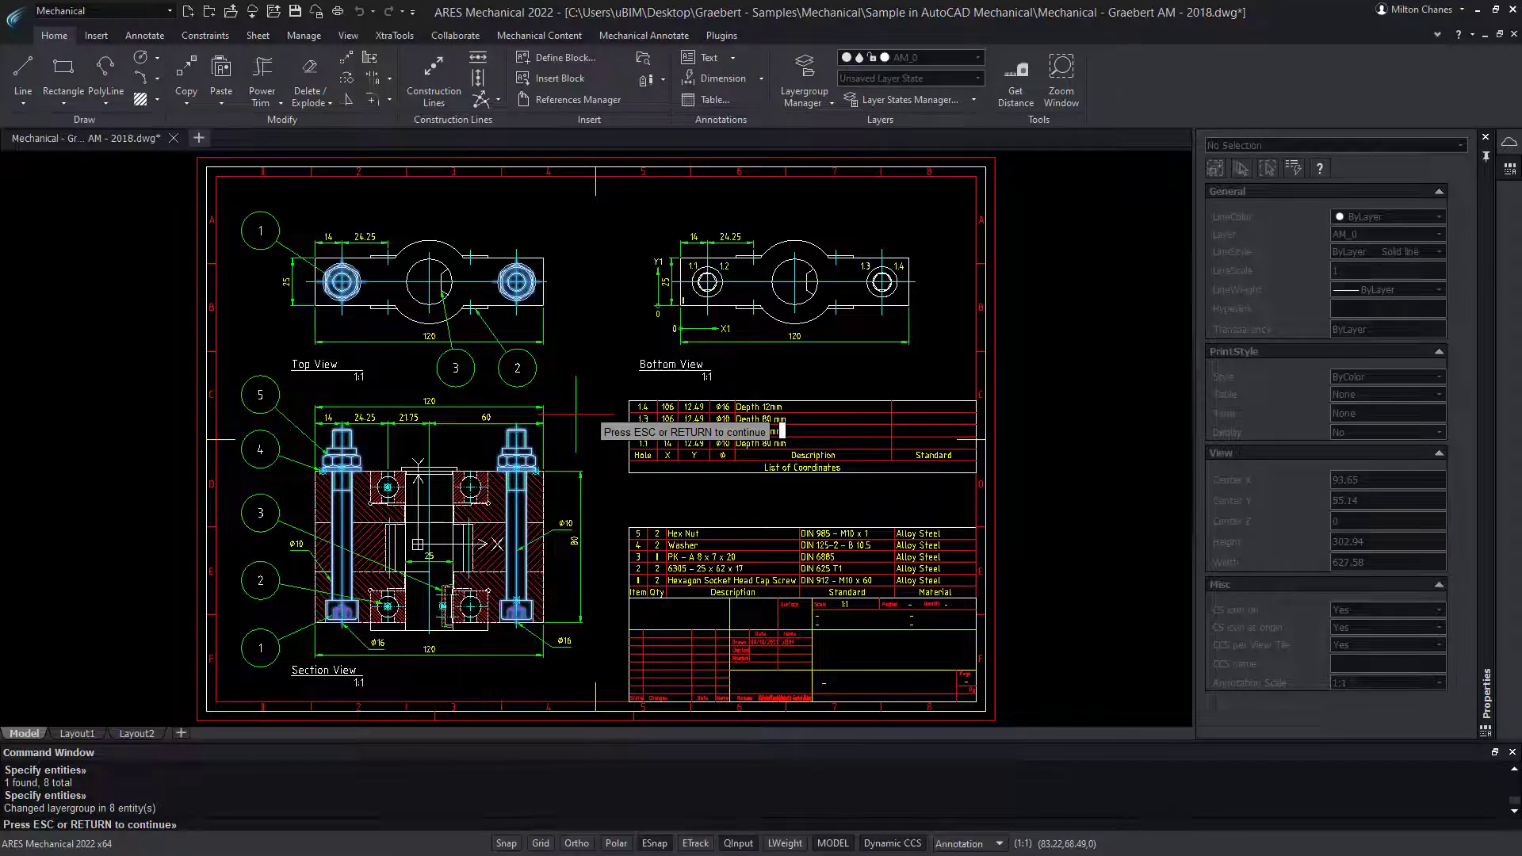
{"action": "key", "text": "Escape"}
Add both Bottom View holes to the Bolts and Nuts layer group and confirm.
{"action": "left_click", "coordinate": [213, 318]}
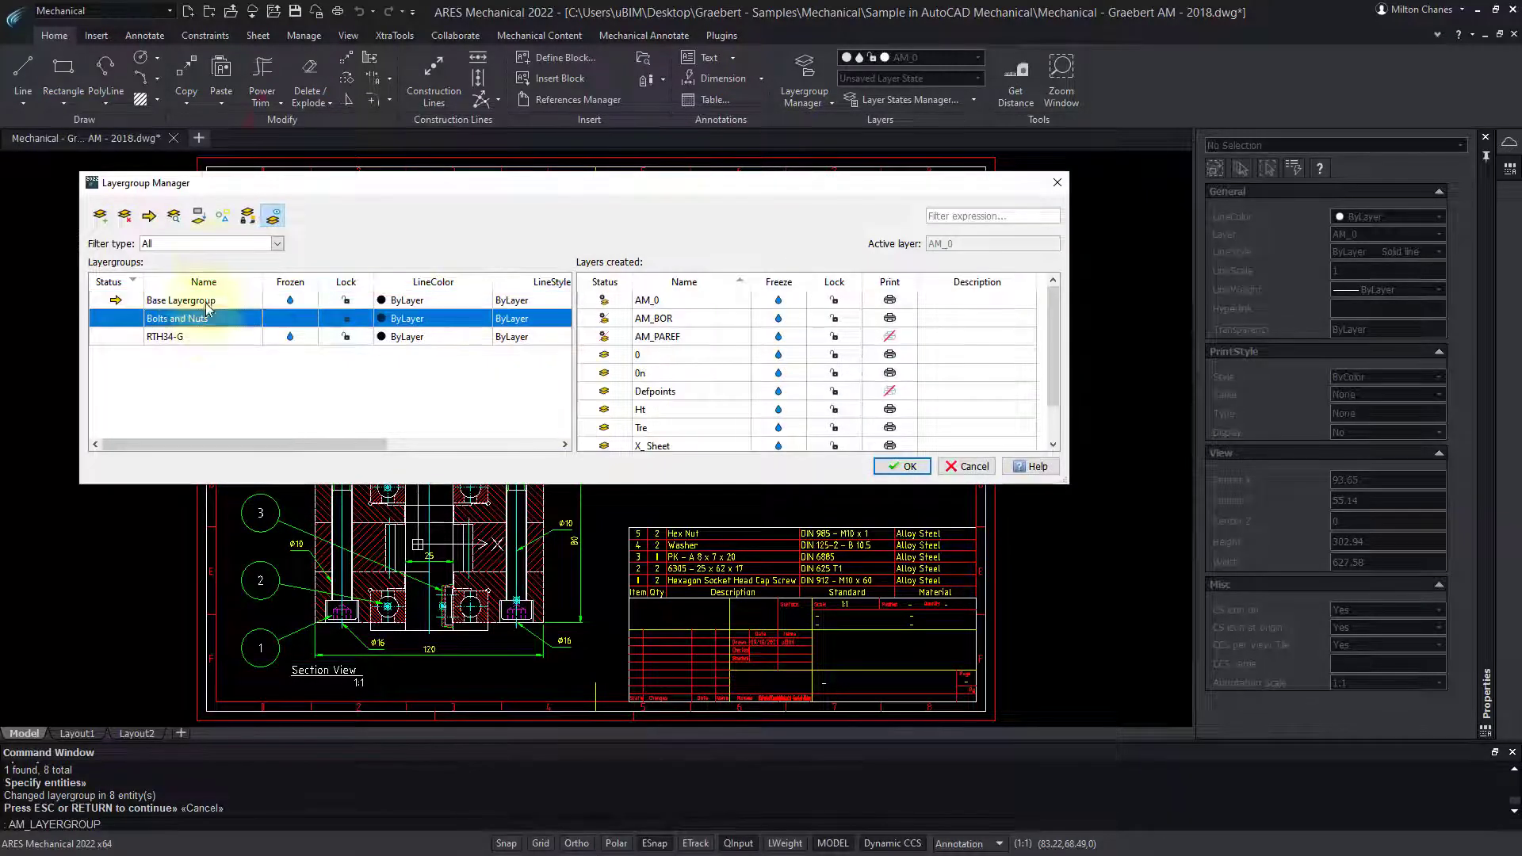
{"action": "left_click", "coordinate": [199, 217]}
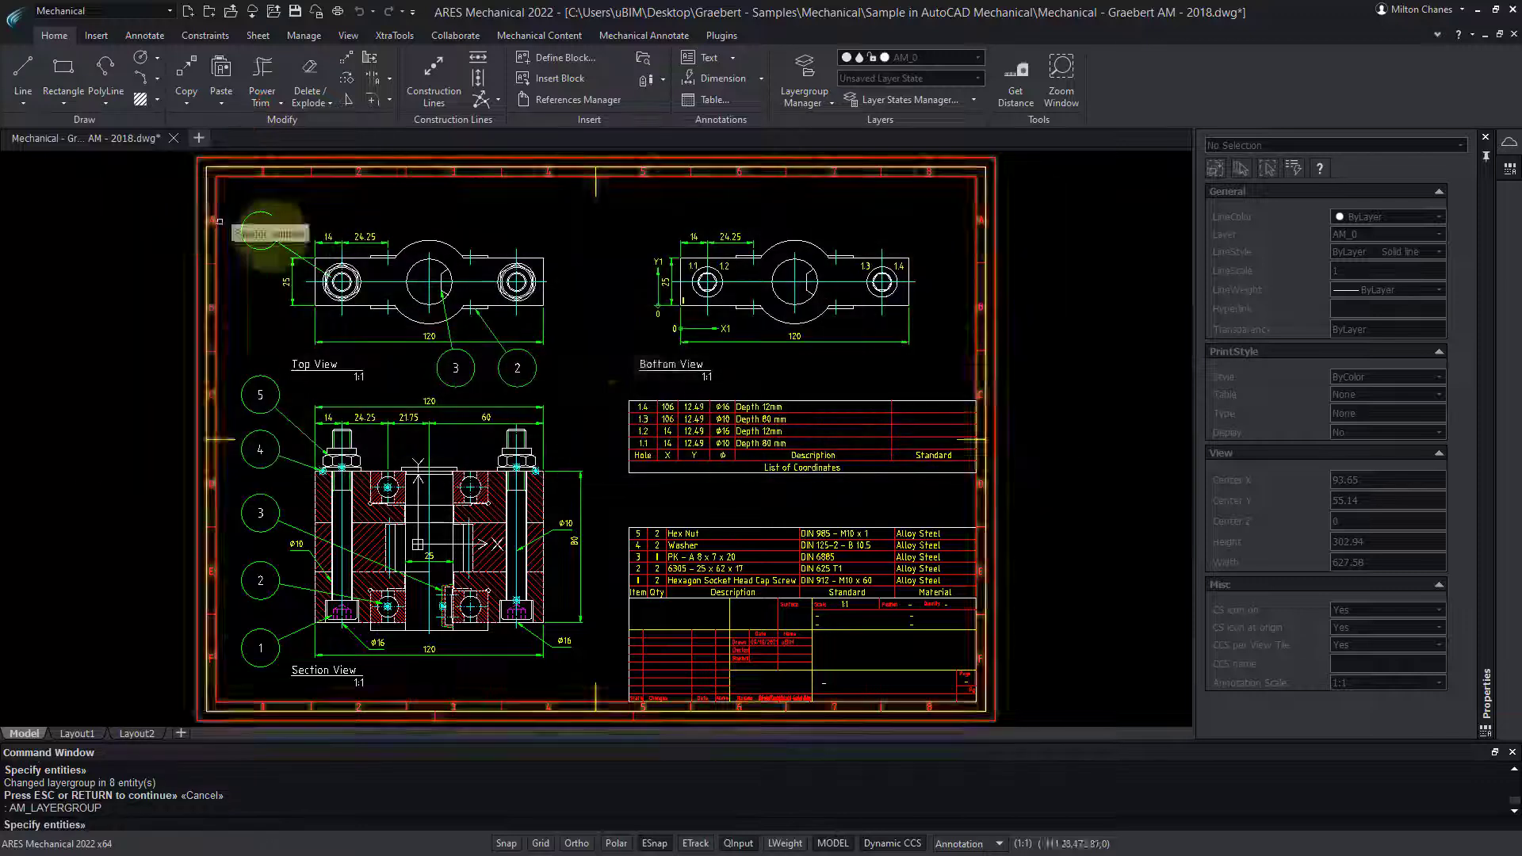
{"action": "left_click", "coordinate": [708, 282]}
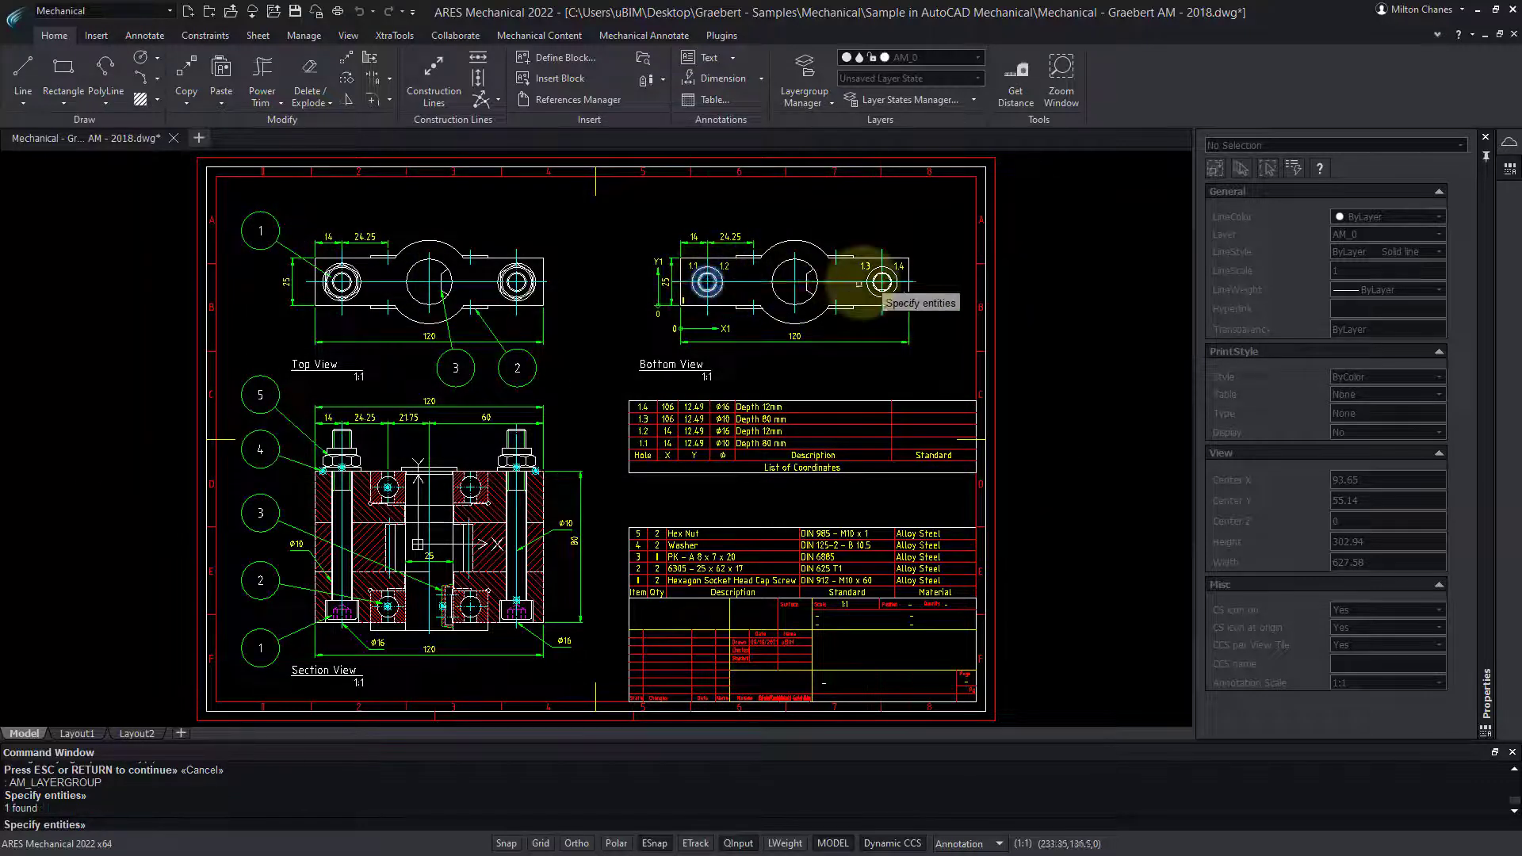
{"action": "left_click", "coordinate": [882, 282]}
{"action": "key", "text": "Return"}
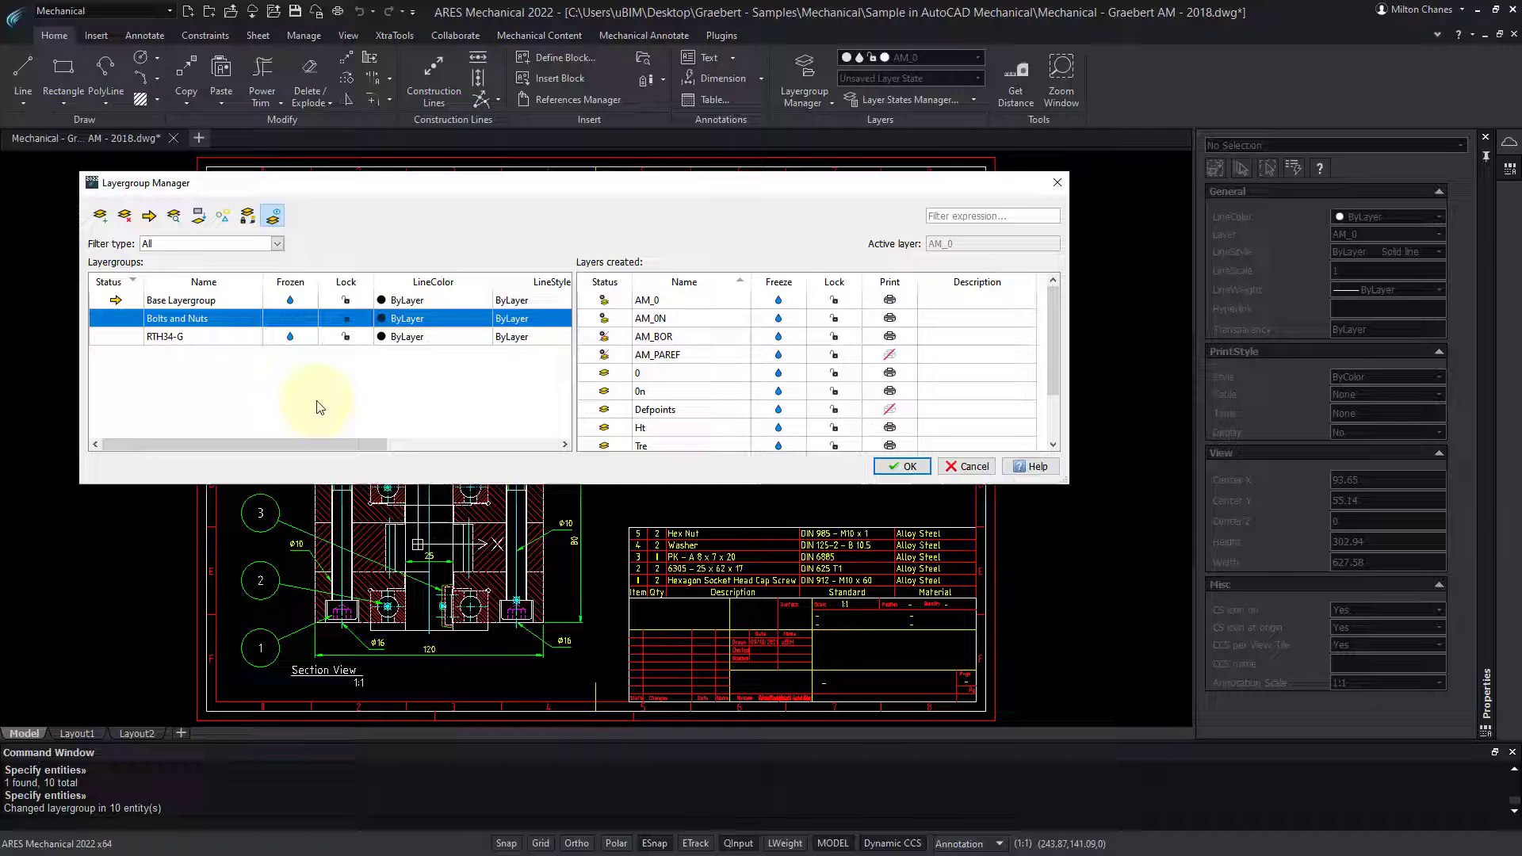
{"action": "left_click", "coordinate": [224, 217]}
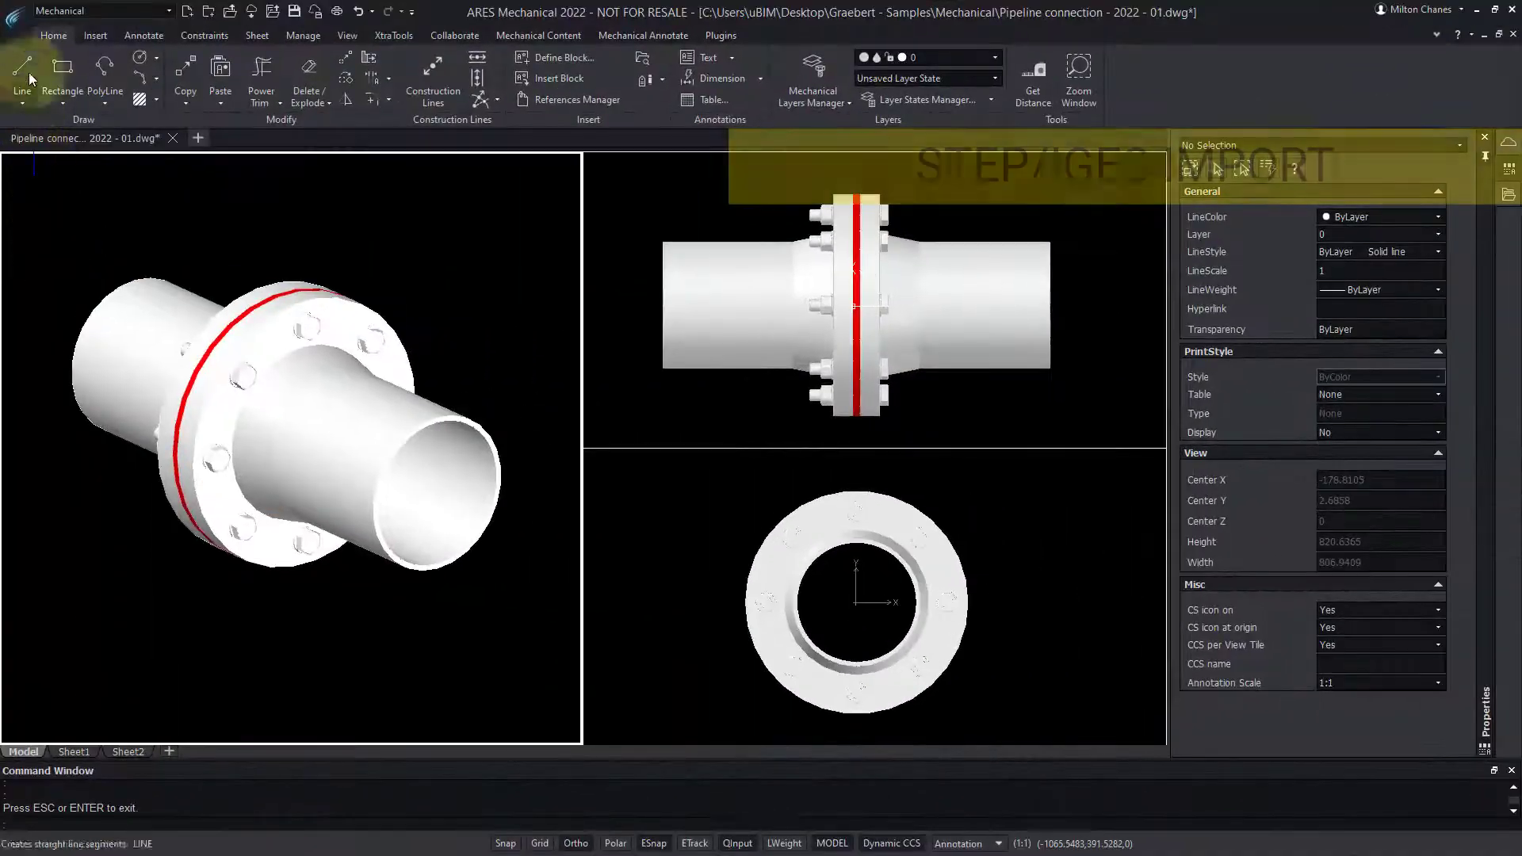
Begin an IGES import, then bring up the Mechanical Content screw-connection tools.
{"action": "left_click", "coordinate": [13, 15]}
{"action": "mouse_move", "coordinate": [46, 134]}
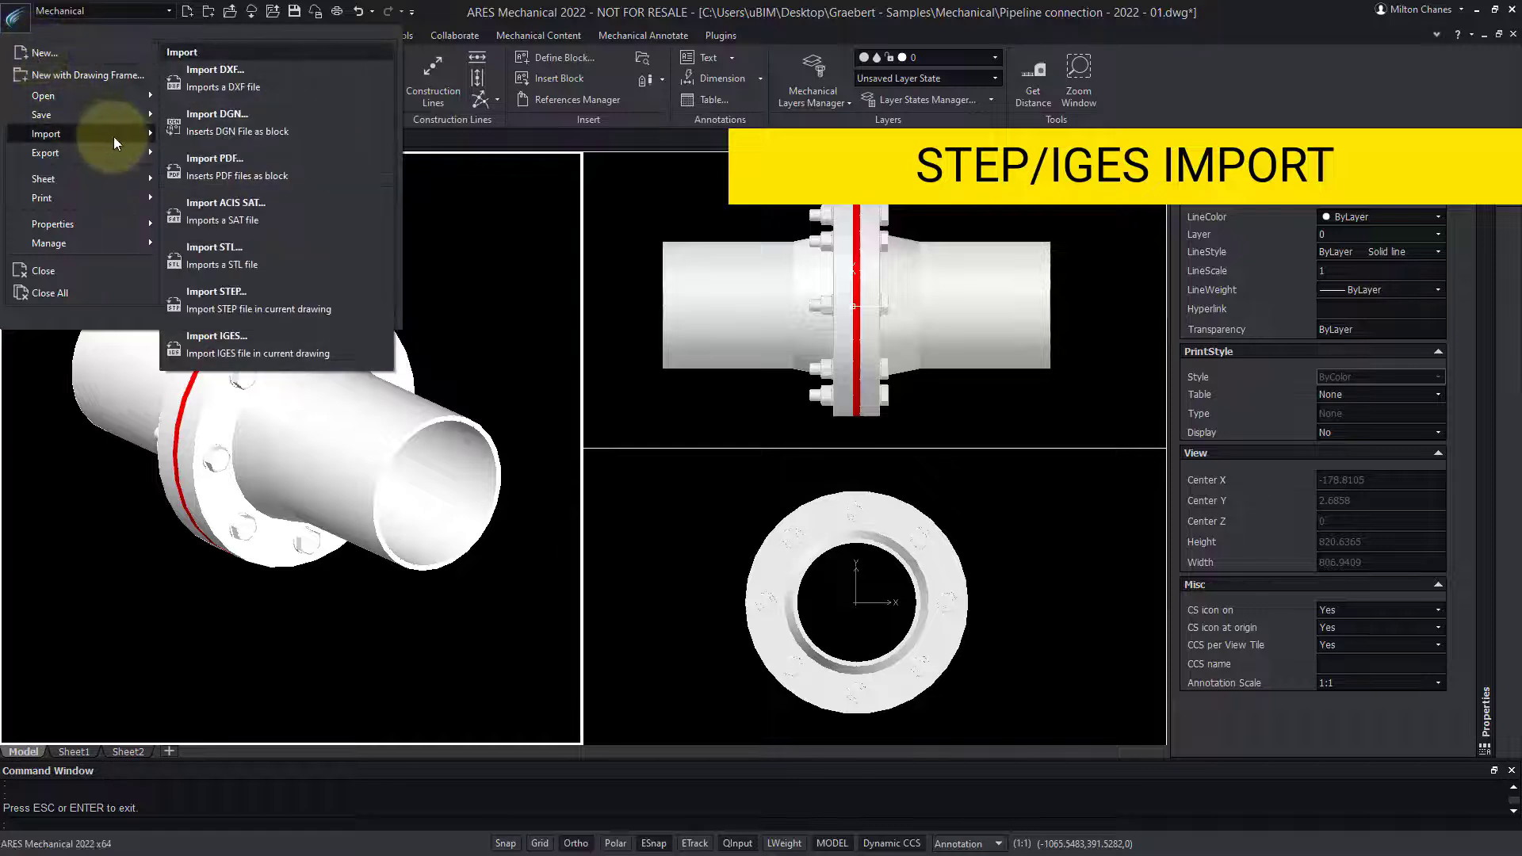
{"action": "left_click", "coordinate": [374, 344]}
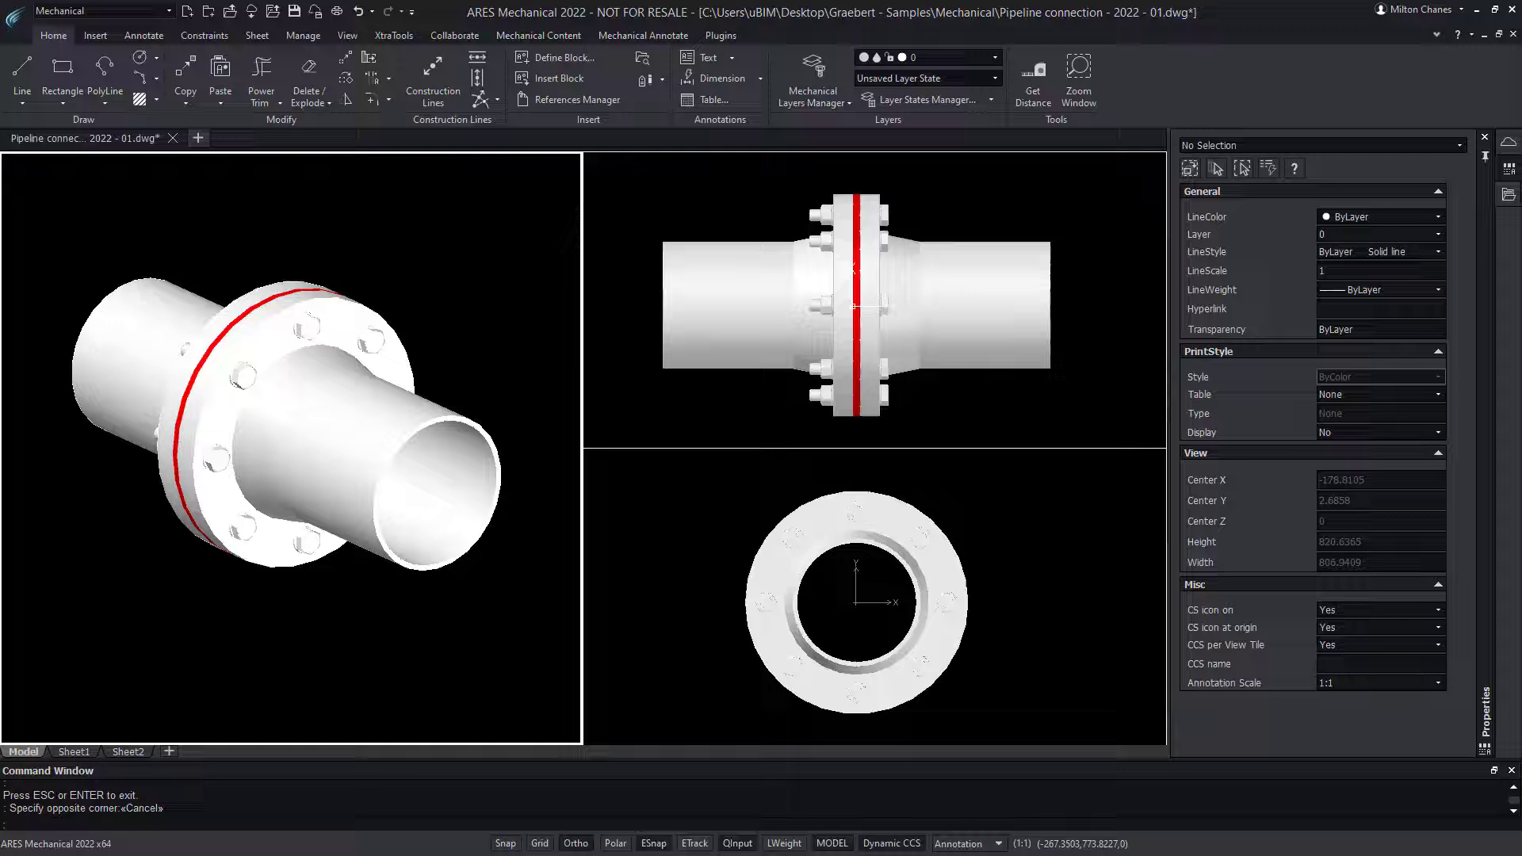
{"action": "left_click", "coordinate": [538, 34]}
{"action": "left_click", "coordinate": [229, 71]}
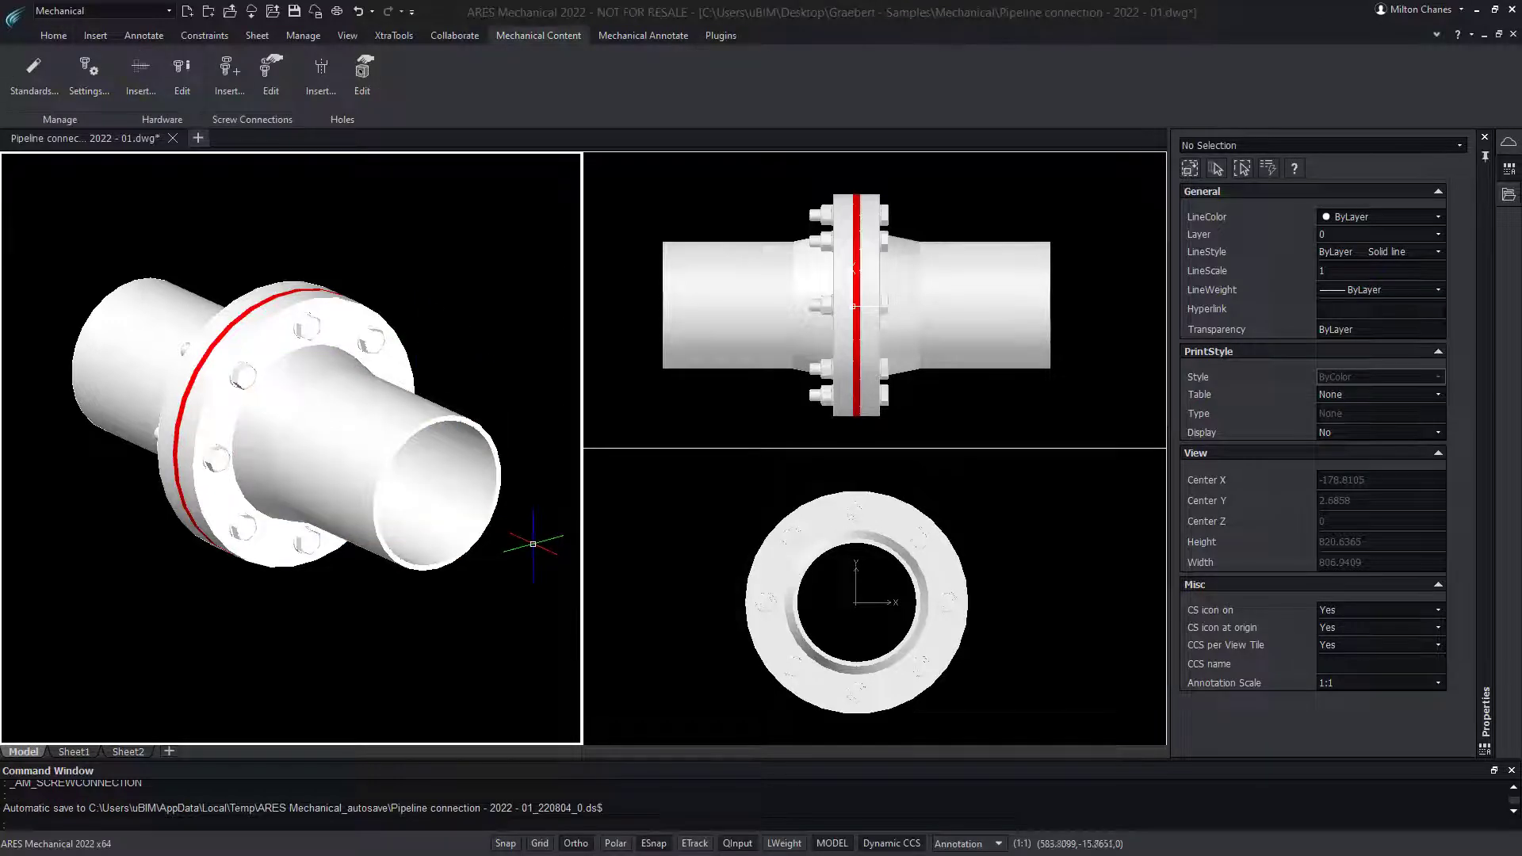
{"action": "mouse_move", "coordinate": [534, 543]}
{"action": "middle_mouse_down", "text": "shift"}
{"action": "mouse_move", "coordinate": [442, 501]}
{"action": "mouse_move", "coordinate": [298, 505]}
{"action": "mouse_move", "coordinate": [356, 692]}
{"action": "mouse_move", "coordinate": [521, 626]}
{"action": "mouse_move", "coordinate": [548, 547]}
{"action": "middle_mouse_up", "text": "shift"}
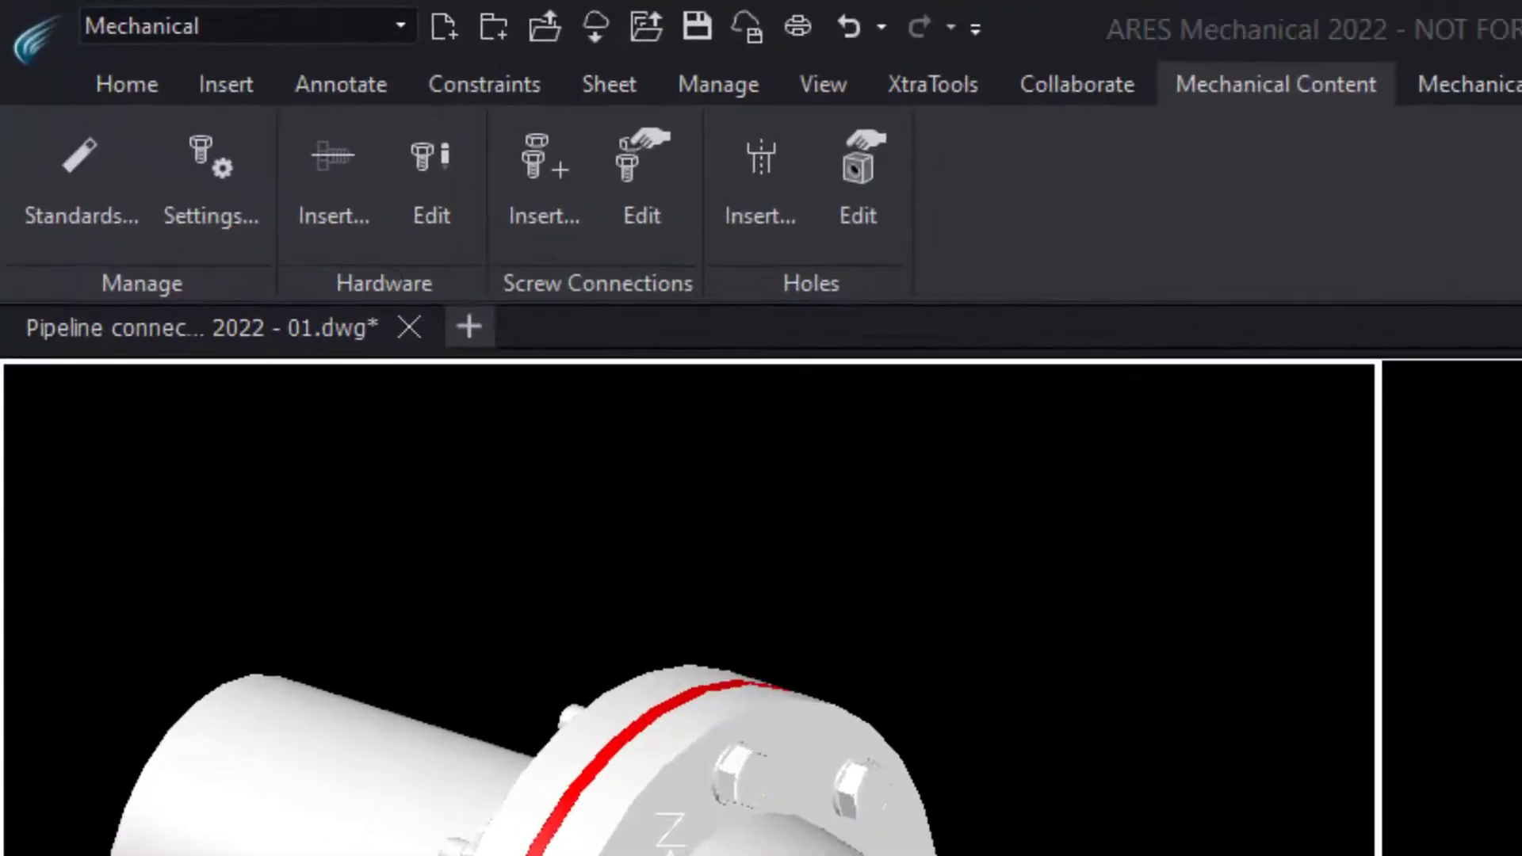
Switch to the 3D Modeling workspace and back to Mechanical.
{"action": "left_click", "coordinate": [283, 31]}
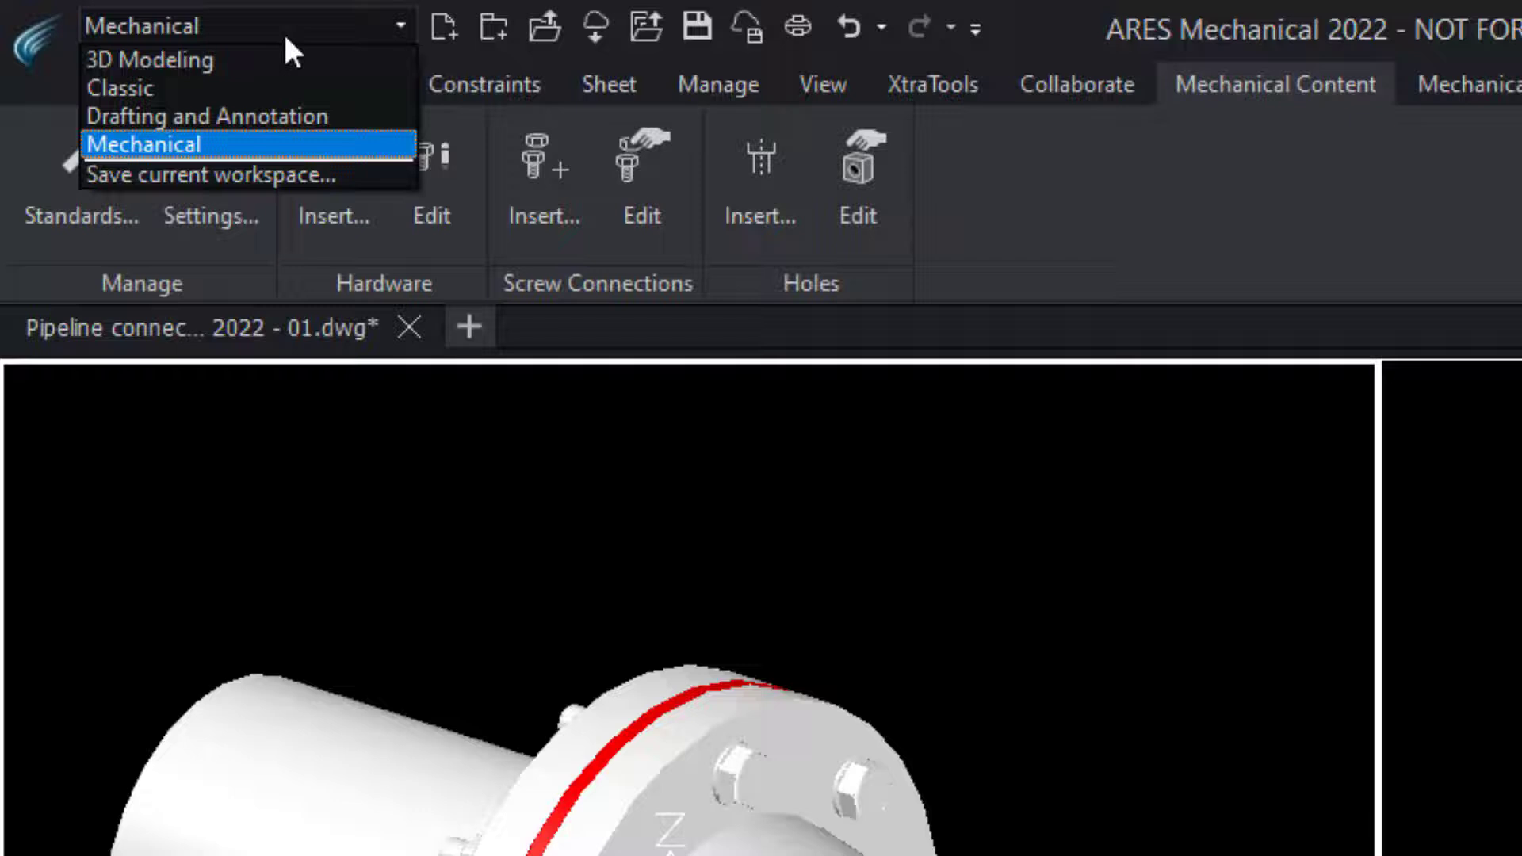
{"action": "left_click", "coordinate": [332, 75]}
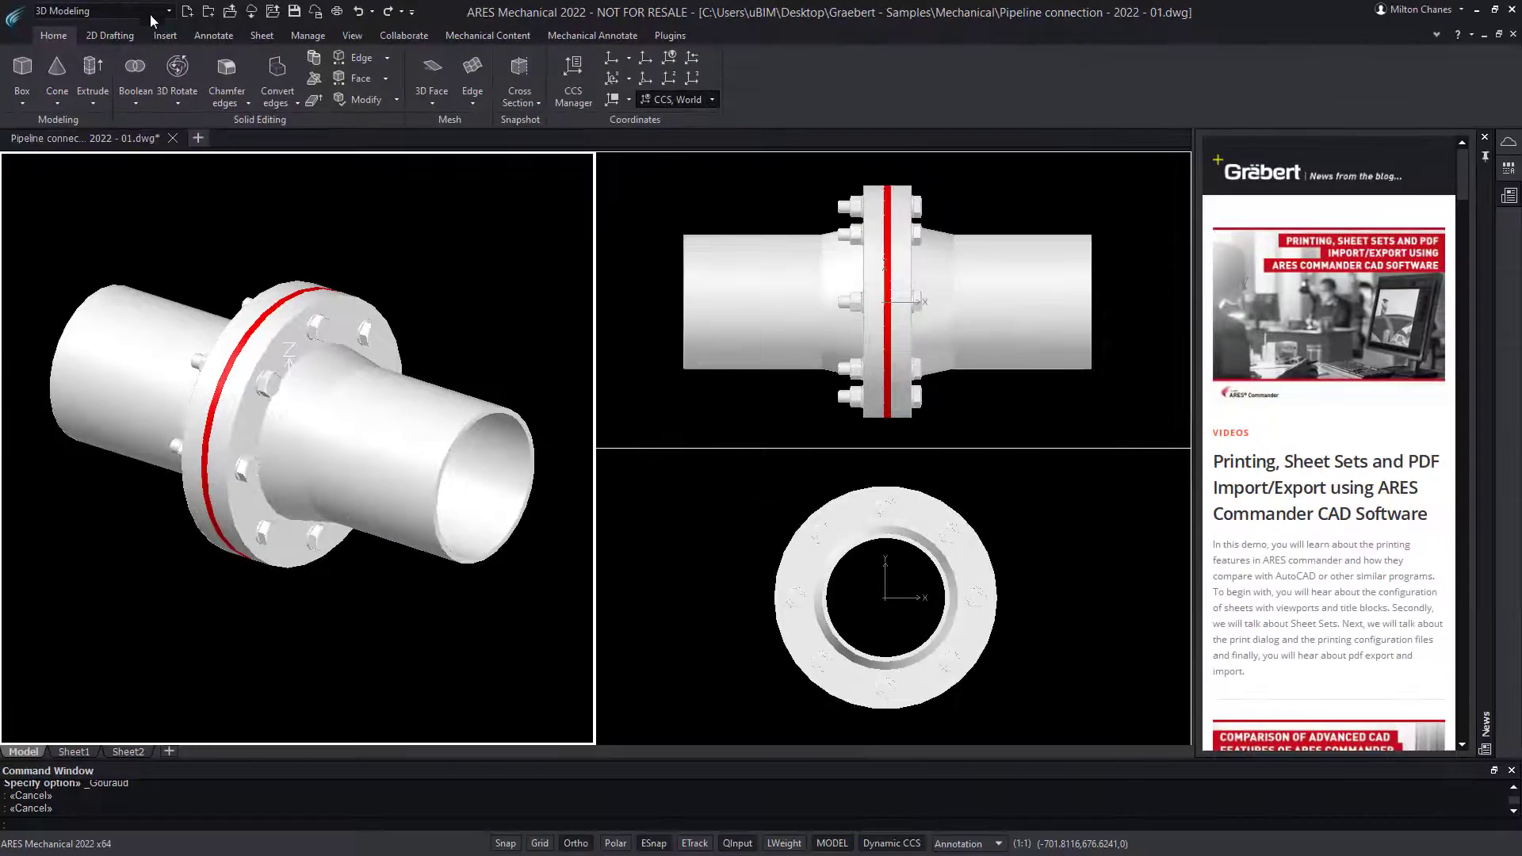
{"action": "left_click", "coordinate": [148, 12]}
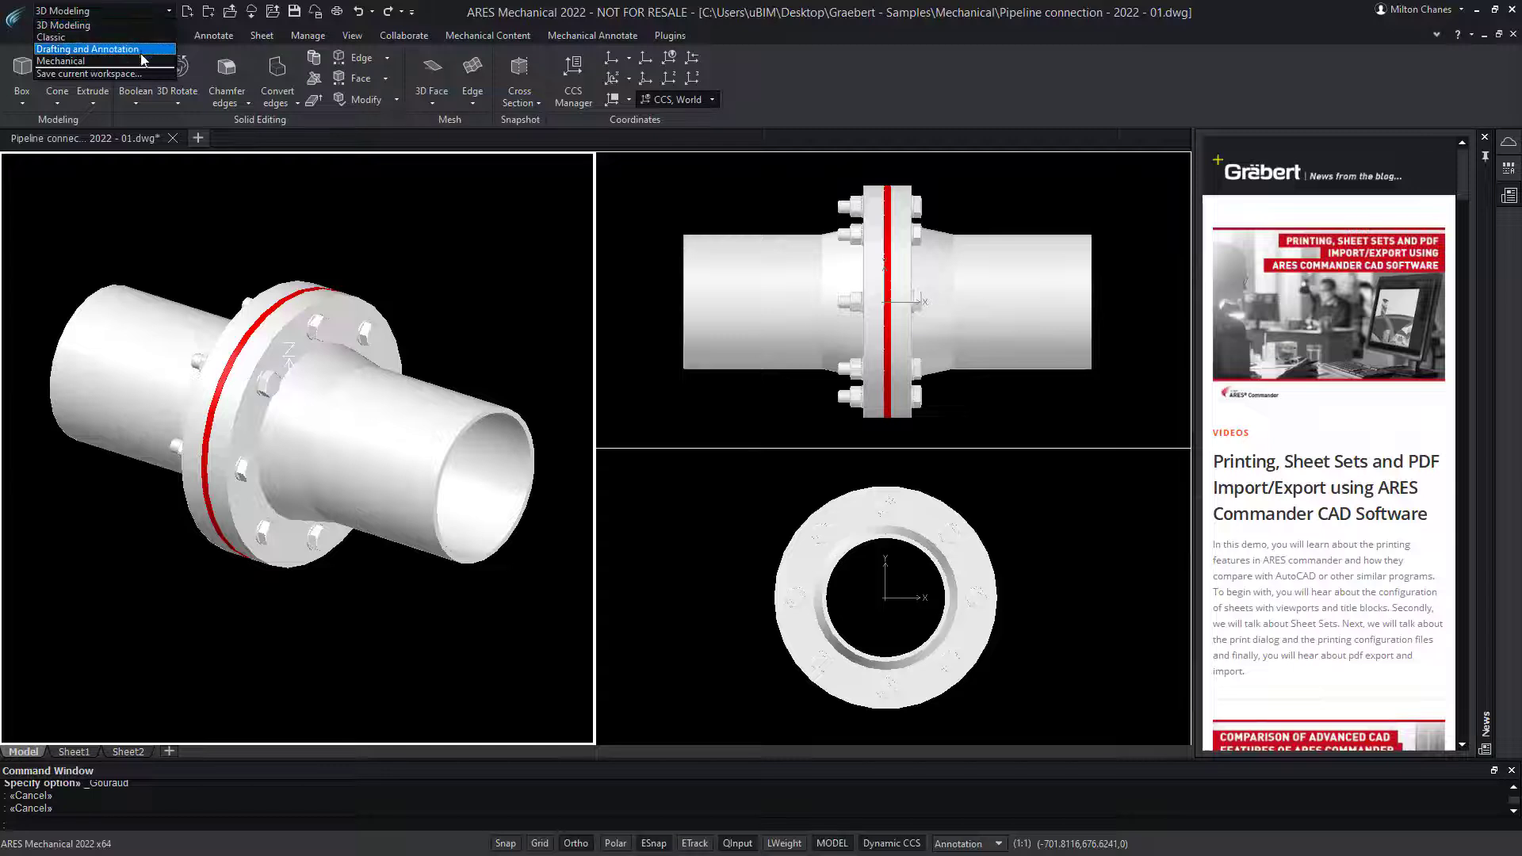
{"action": "left_click", "coordinate": [60, 61]}
{"action": "type", "text": "SEC"}
Cut the first section plane through the pipeline on layer Section 1.
{"action": "key", "text": "Return"}
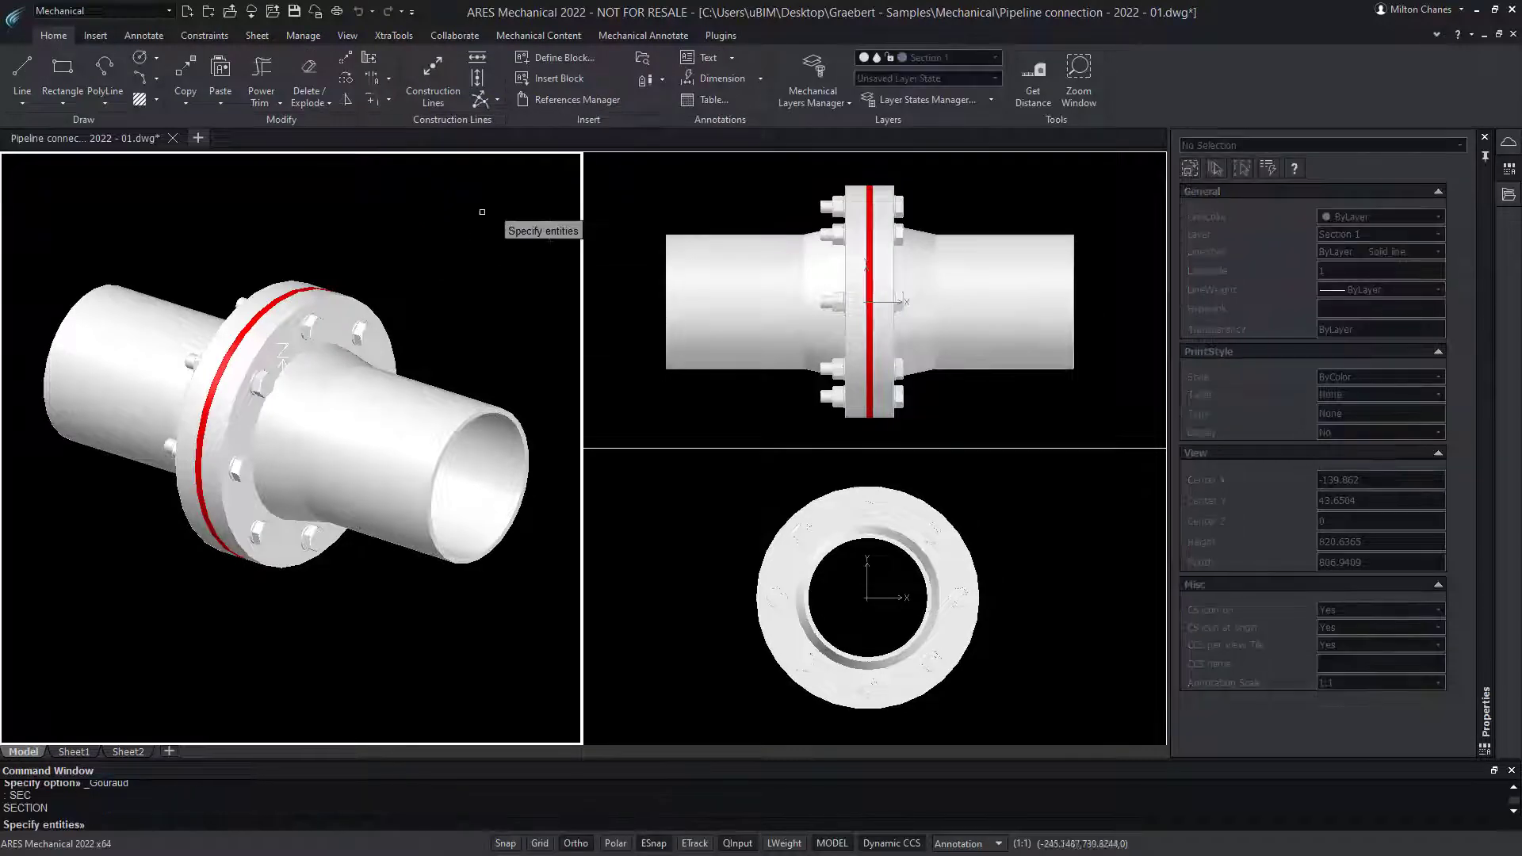
{"action": "left_click", "coordinate": [60, 322]}
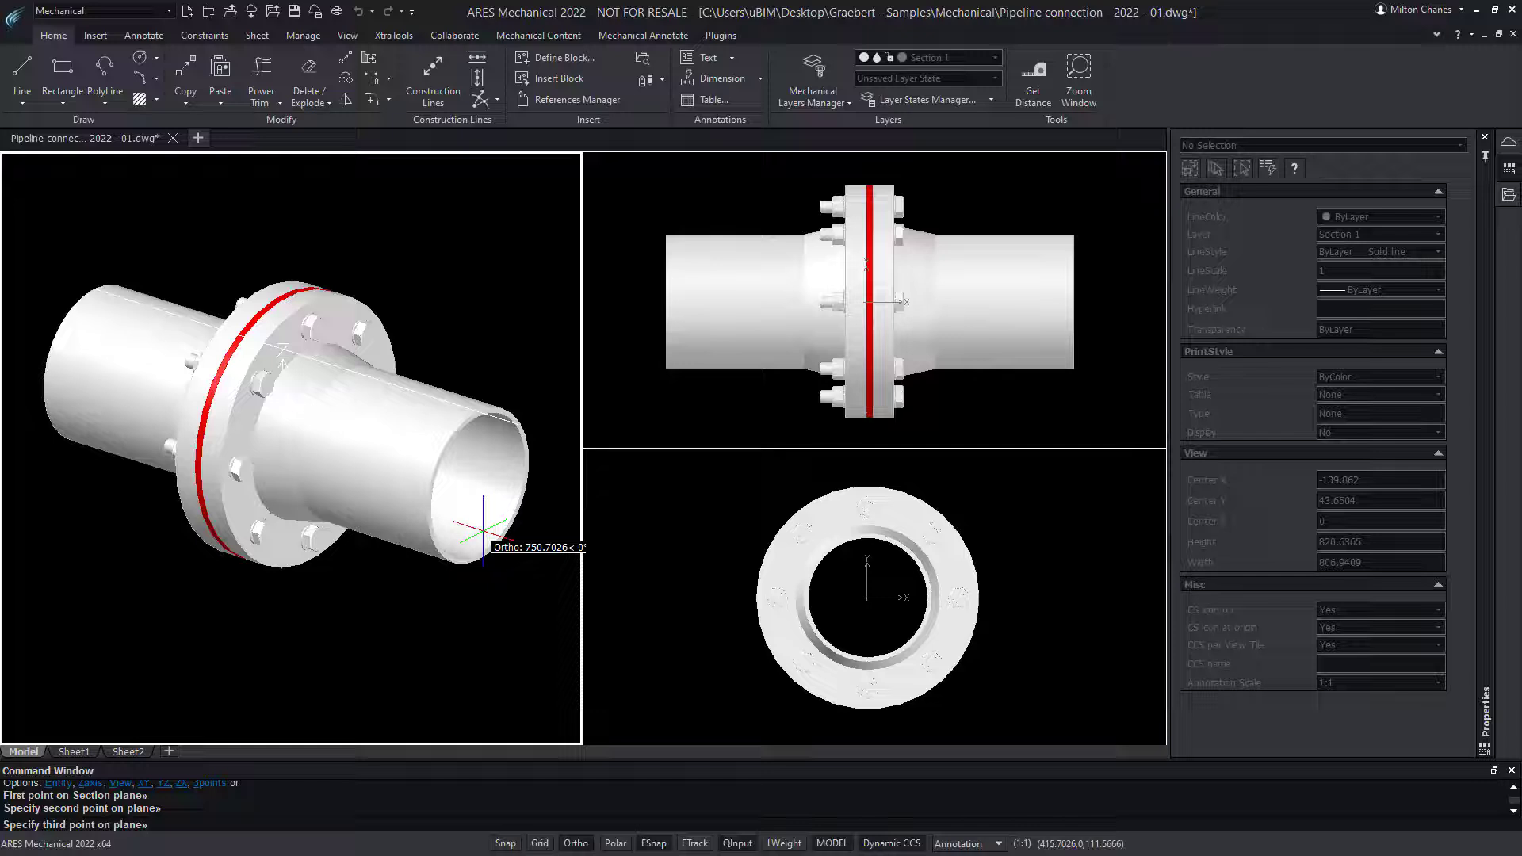
{"action": "left_click", "coordinate": [508, 616]}
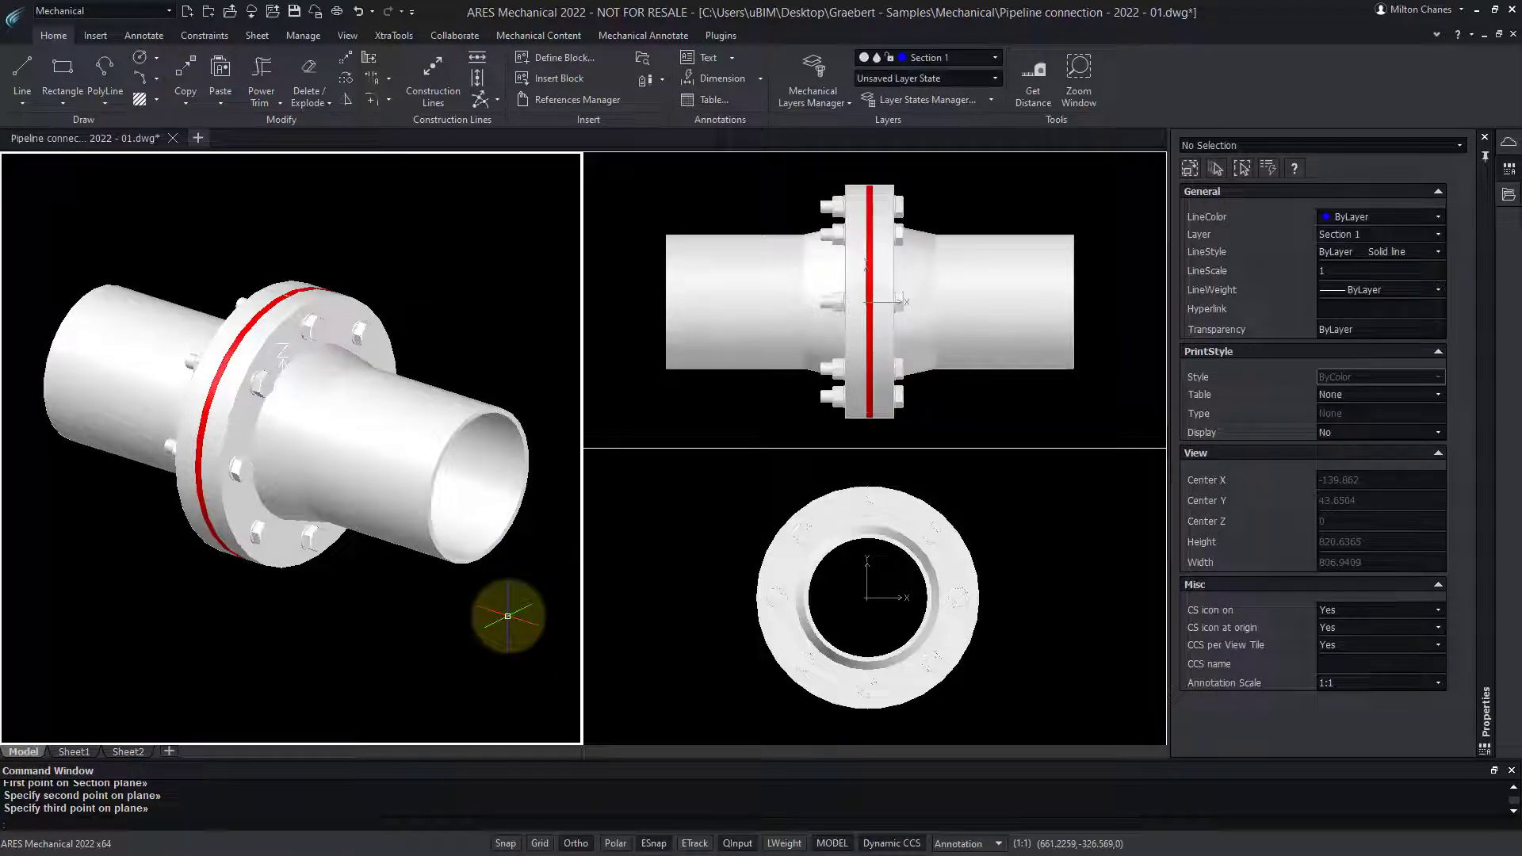
Make Section 2 the current layer and cut a second section through the flange.
{"action": "left_click", "coordinate": [965, 55]}
{"action": "left_click", "coordinate": [940, 160]}
{"action": "left_click", "coordinate": [776, 200]}
{"action": "type", "text": "sect"}
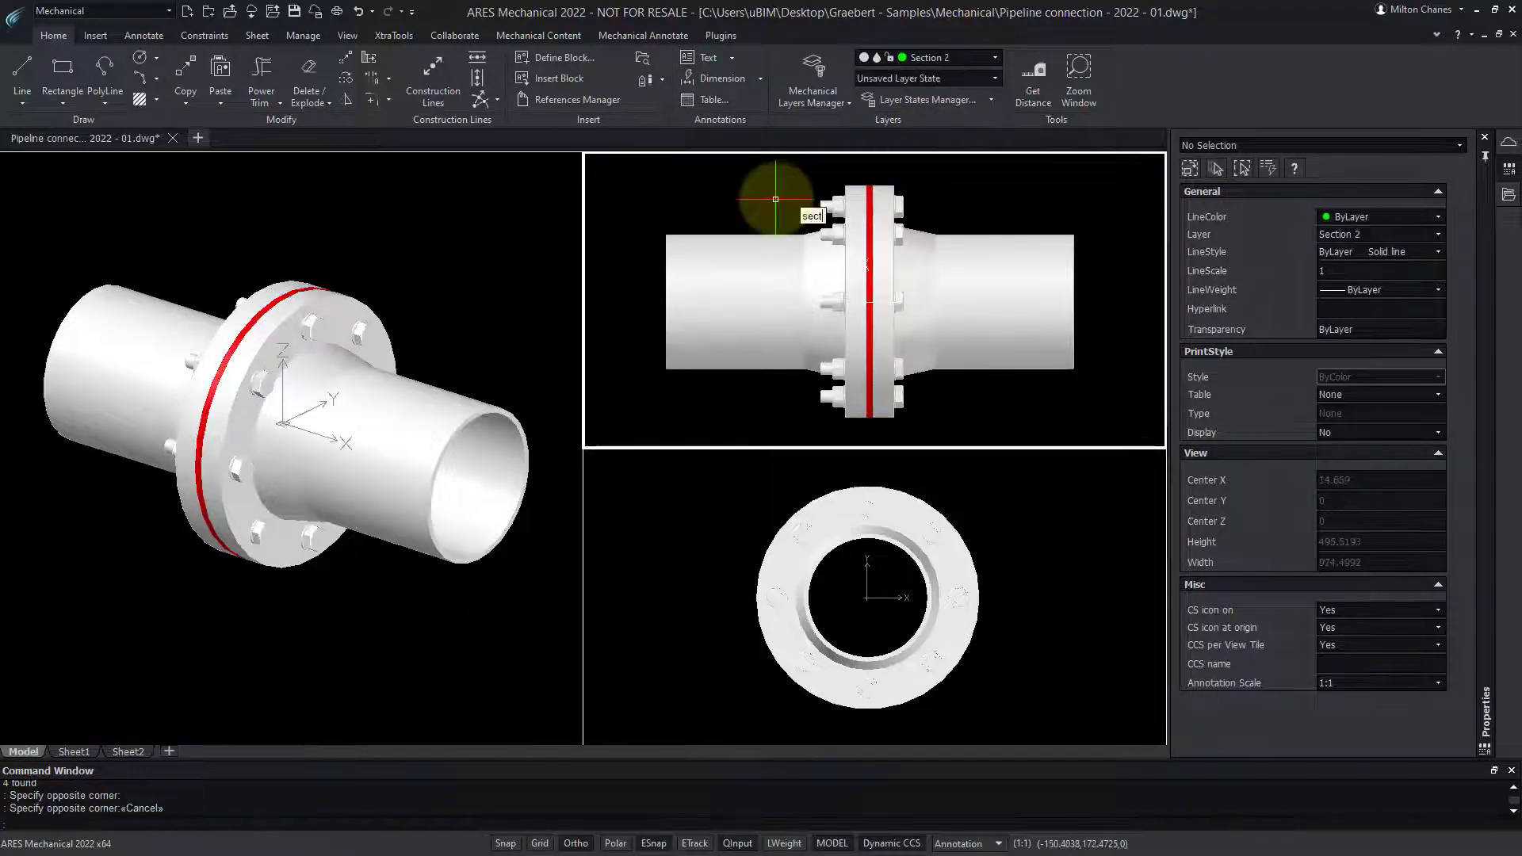
{"action": "type", "text": "on"}
{"action": "key", "text": "Return"}
{"action": "left_click", "coordinate": [867, 425]}
{"action": "key", "text": "Return"}
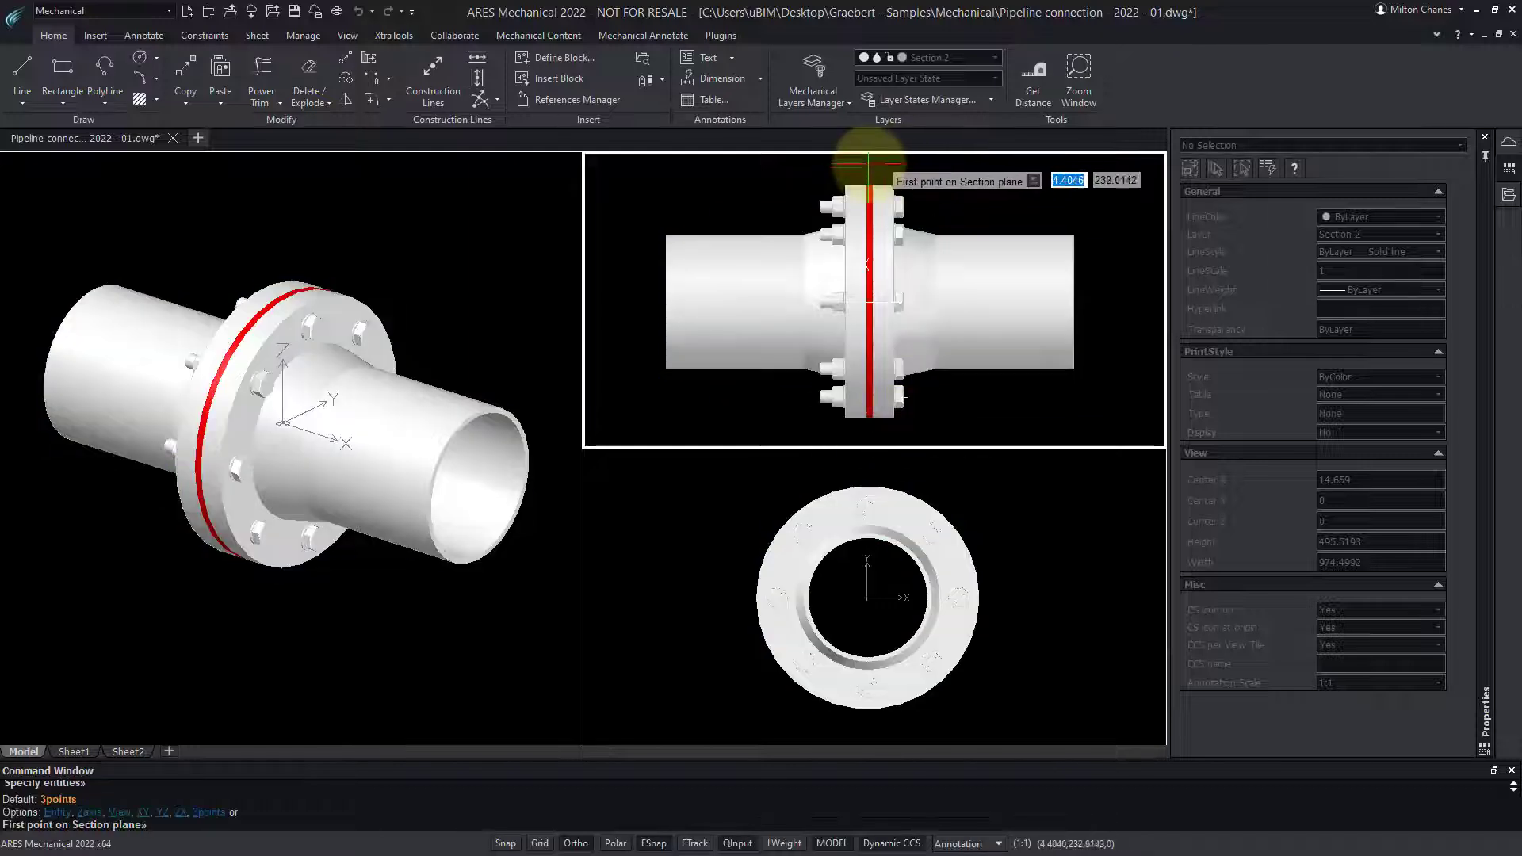
{"action": "left_click", "coordinate": [868, 163]}
{"action": "left_click", "coordinate": [869, 431]}
{"action": "type", "text": "@0,0,1"}
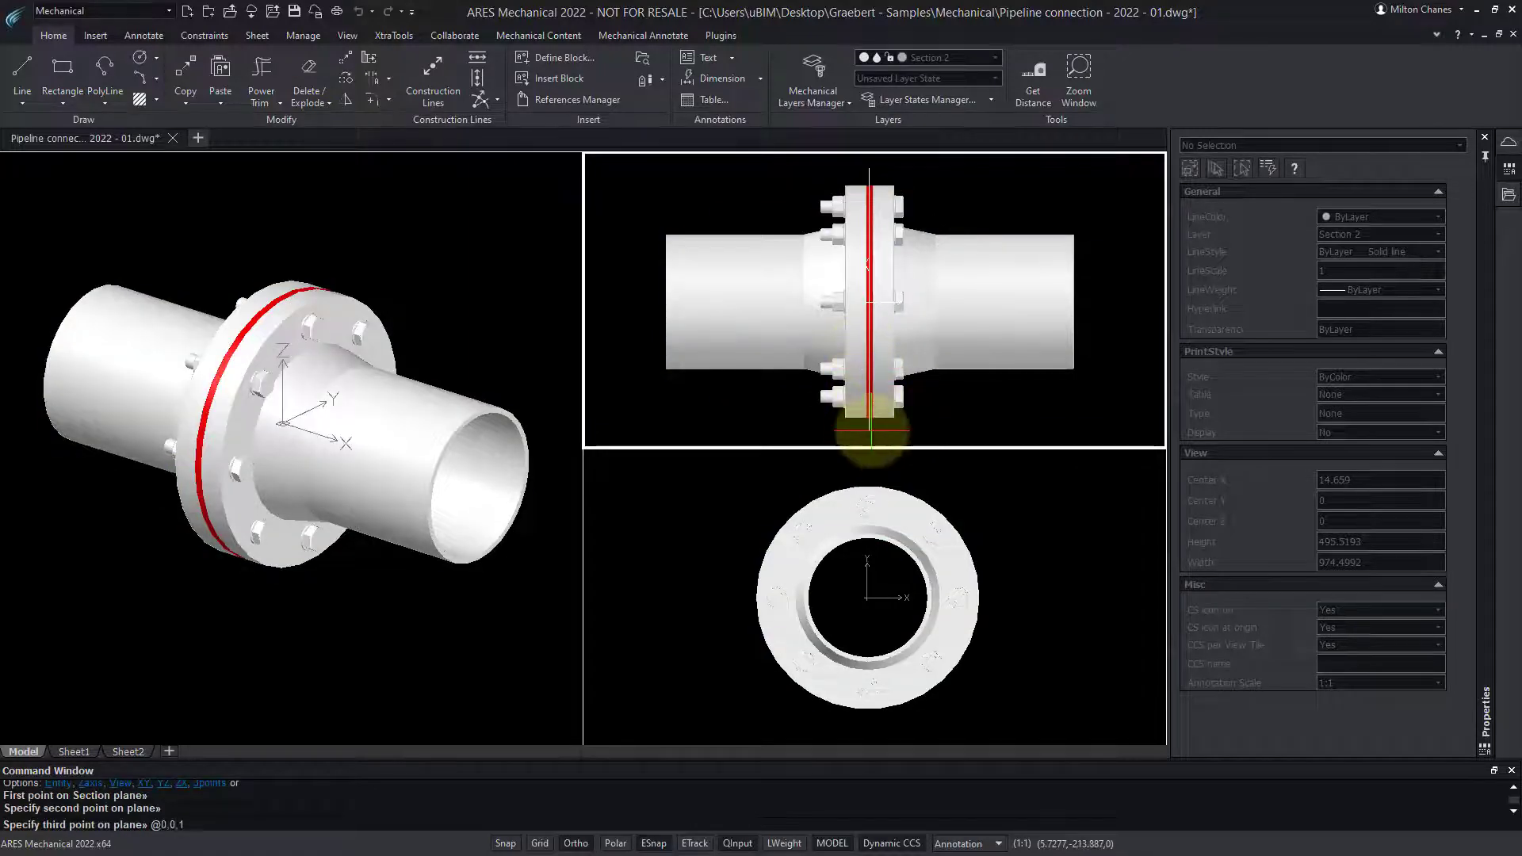
{"action": "key", "text": "Return"}
{"action": "left_click", "coordinate": [952, 58]}
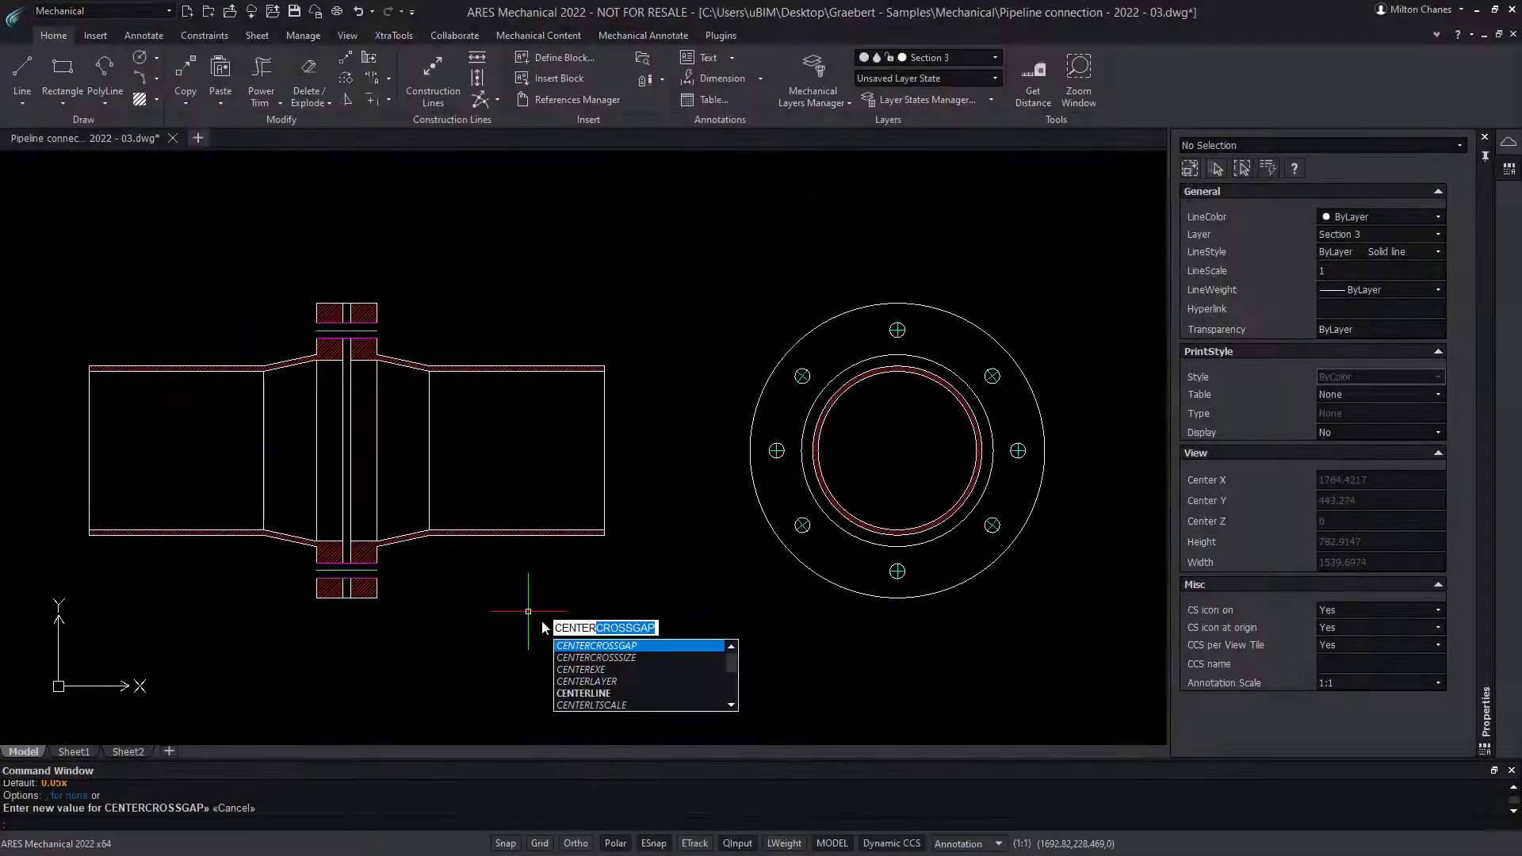
Add a centre line between the pipe's top and bottom edge lines.
{"action": "key", "text": "Down"}
{"action": "key", "text": "Down"}
{"action": "key", "text": "Down"}
{"action": "key", "text": "Return"}
{"action": "left_click", "coordinate": [226, 532]}
{"action": "left_click", "coordinate": [223, 370]}
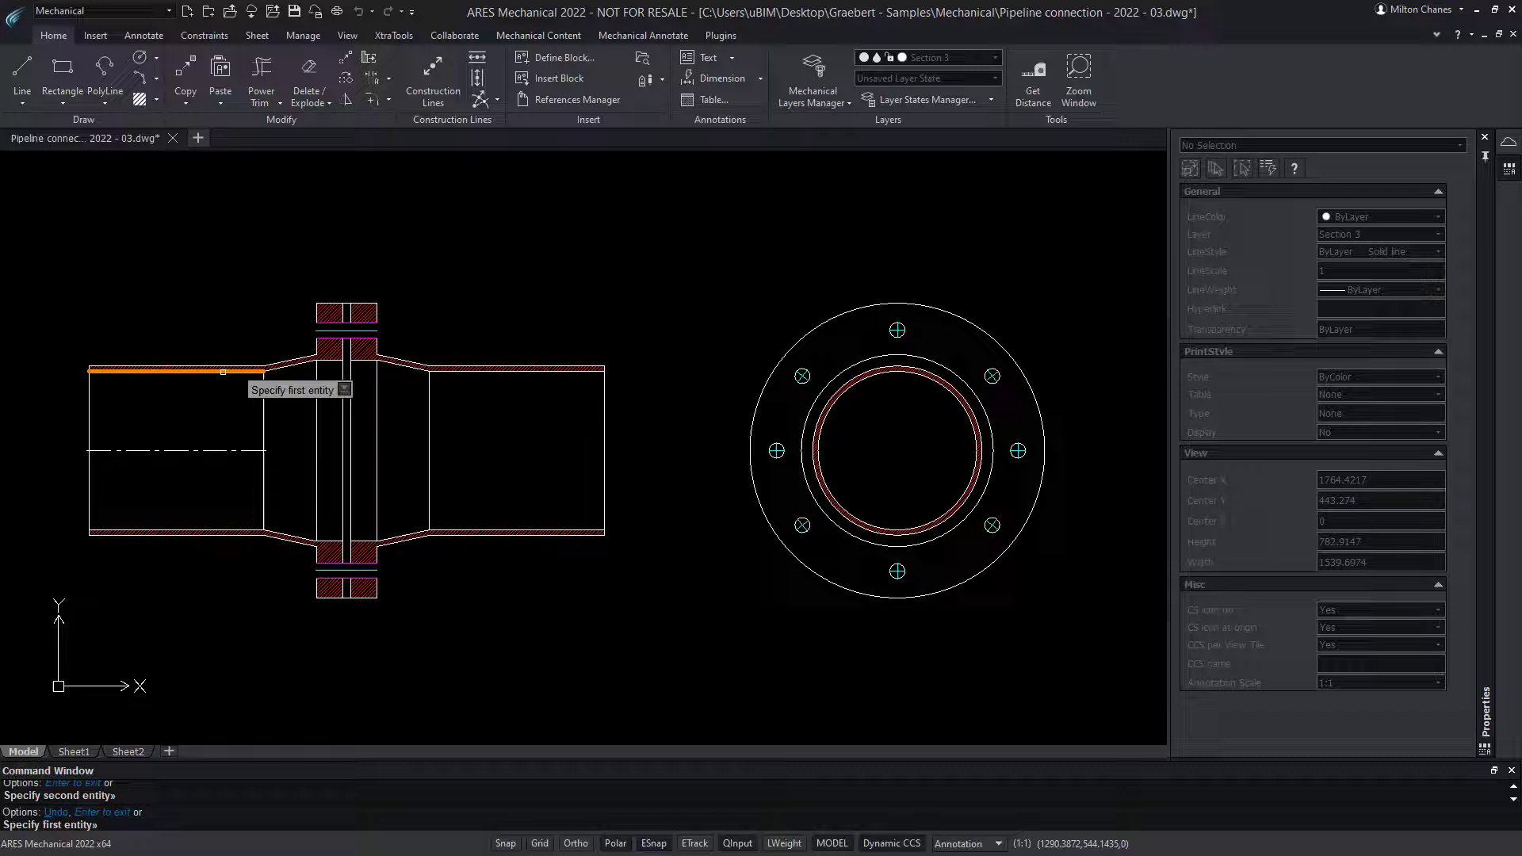
{"action": "key", "text": "Escape"}
Stretch the centre line across the whole pipe, then start a STEP export.
{"action": "left_click", "coordinate": [179, 450]}
{"action": "left_click", "coordinate": [265, 450]}
{"action": "left_click", "coordinate": [613, 450]}
{"action": "key", "text": "Escape"}
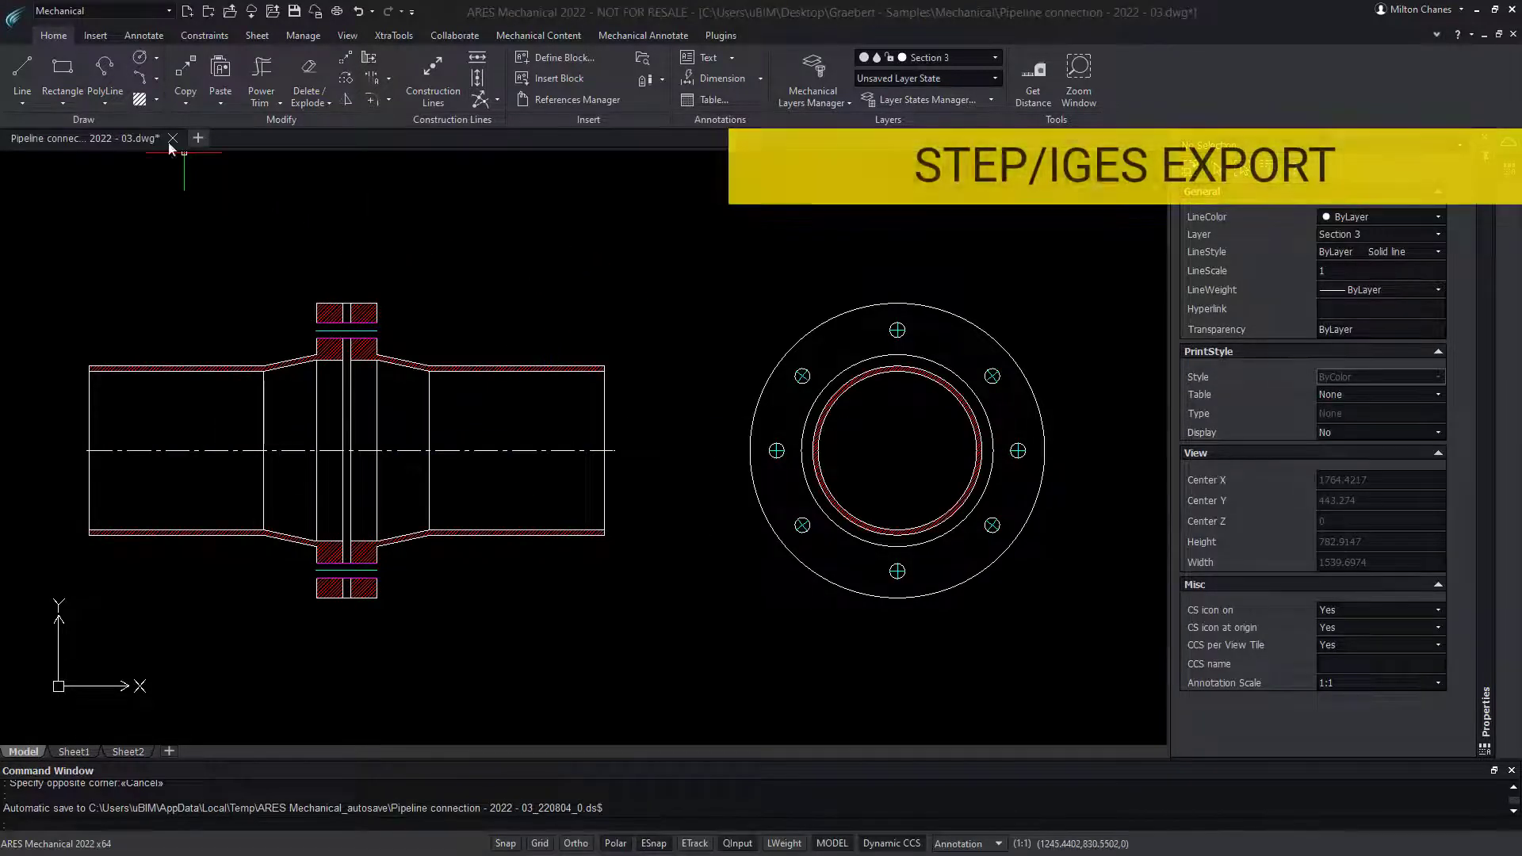
{"action": "left_click", "coordinate": [15, 11]}
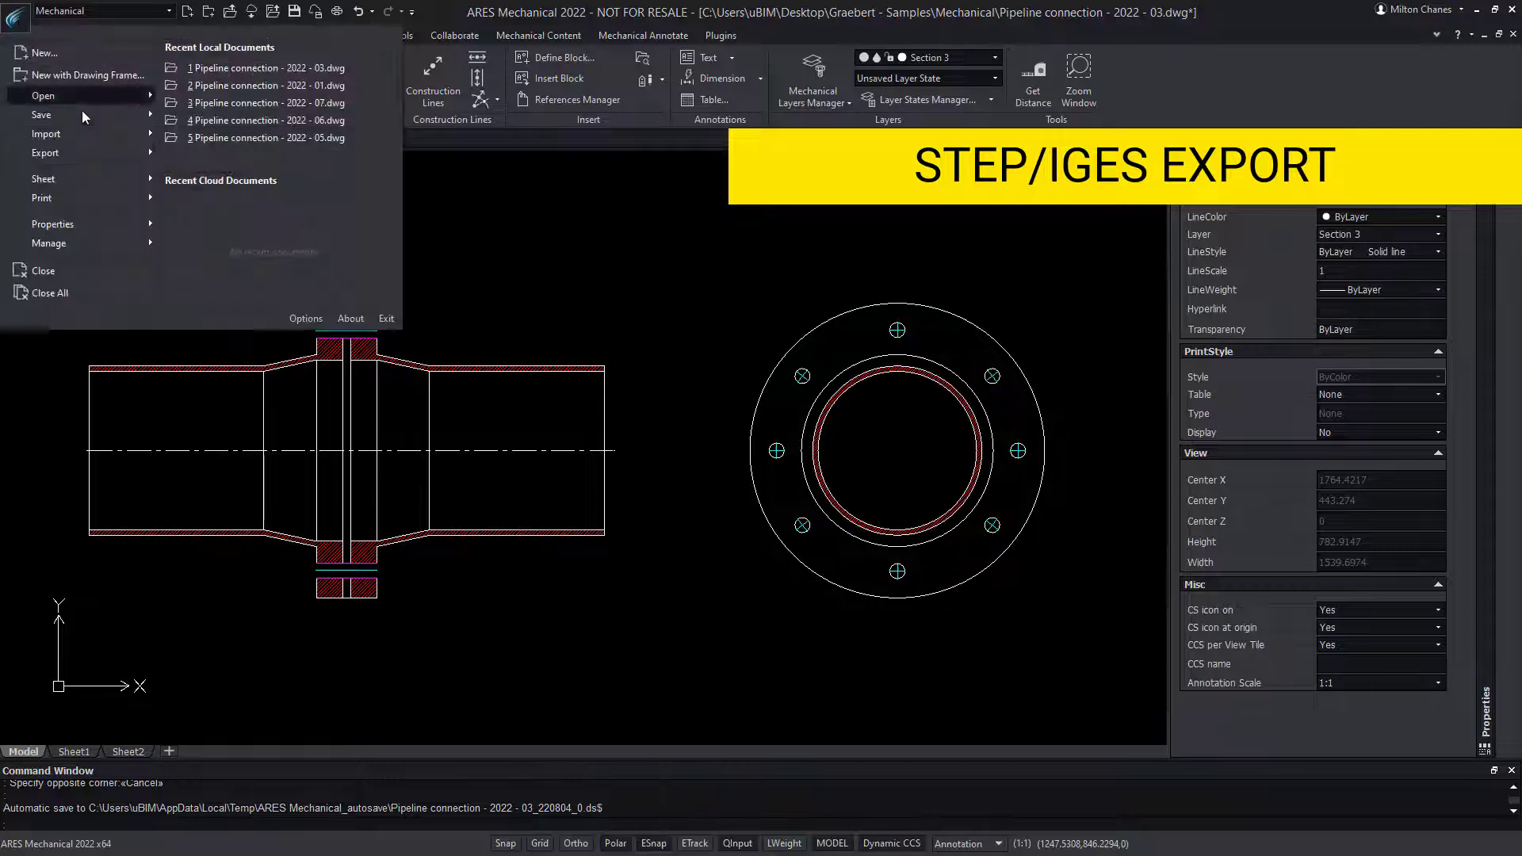
{"action": "mouse_move", "coordinate": [45, 153]}
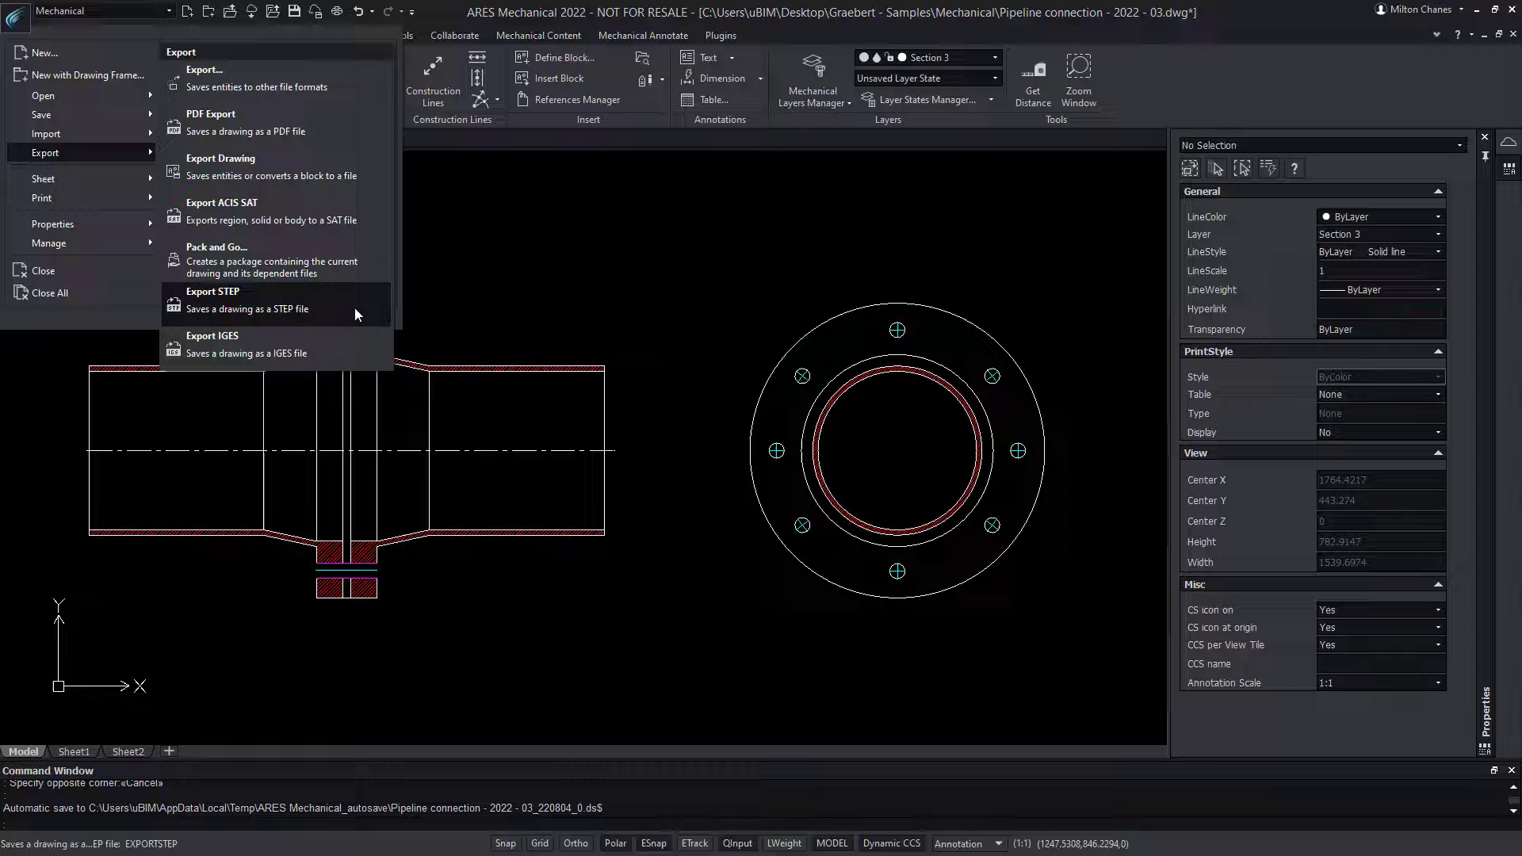
{"action": "left_click", "coordinate": [355, 308]}
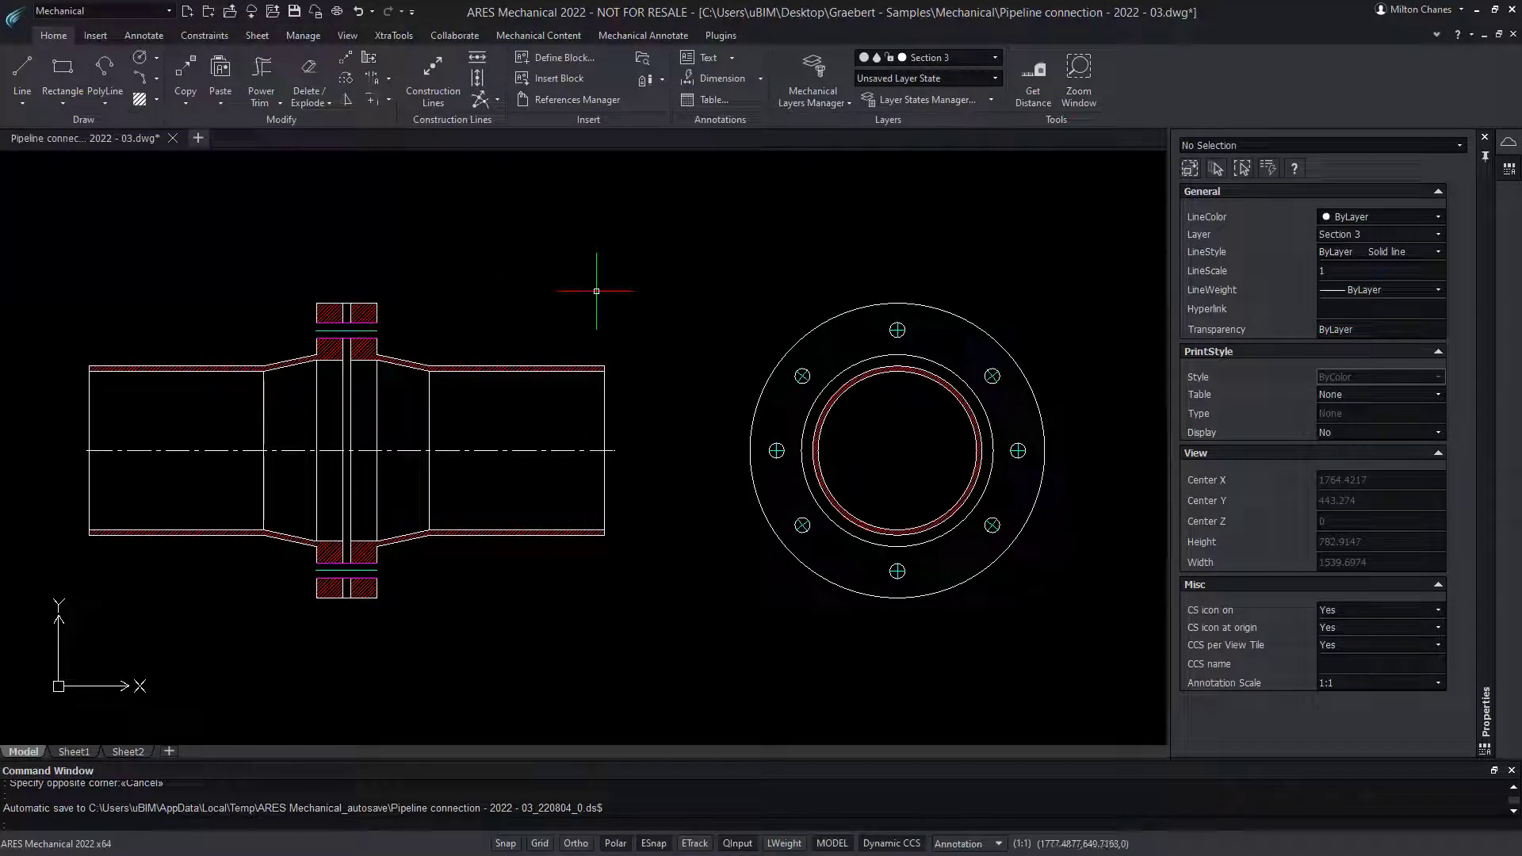